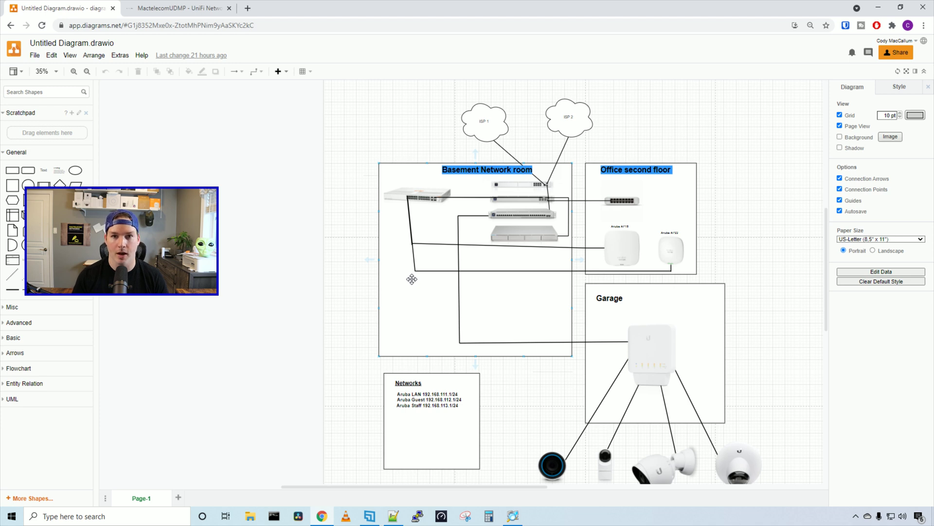
# Step: Select the basement switch group and zoom in on the Networks box with the Aruba LAN, Guest and Staff subnets
pyautogui.scroll(-2, 412, 278)
pyautogui.click(511, 138)
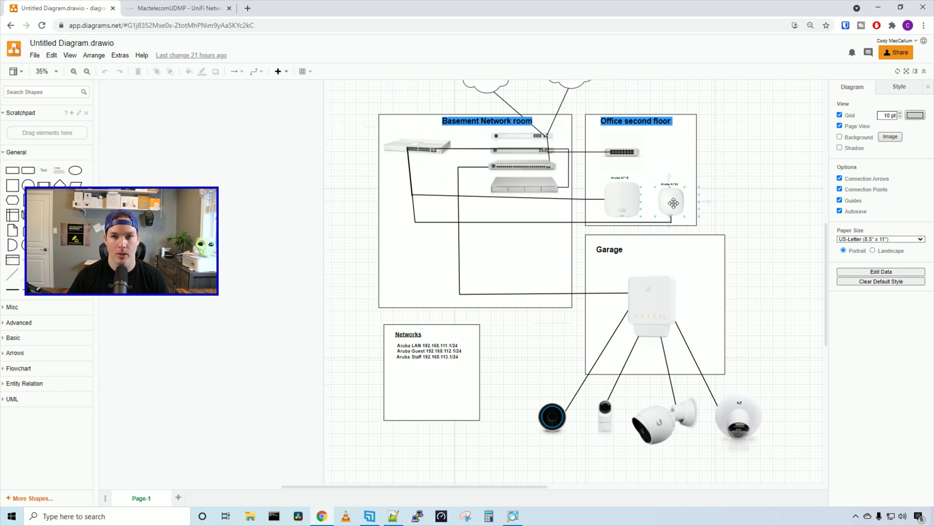
pyautogui.scroll(3, 501, 277)
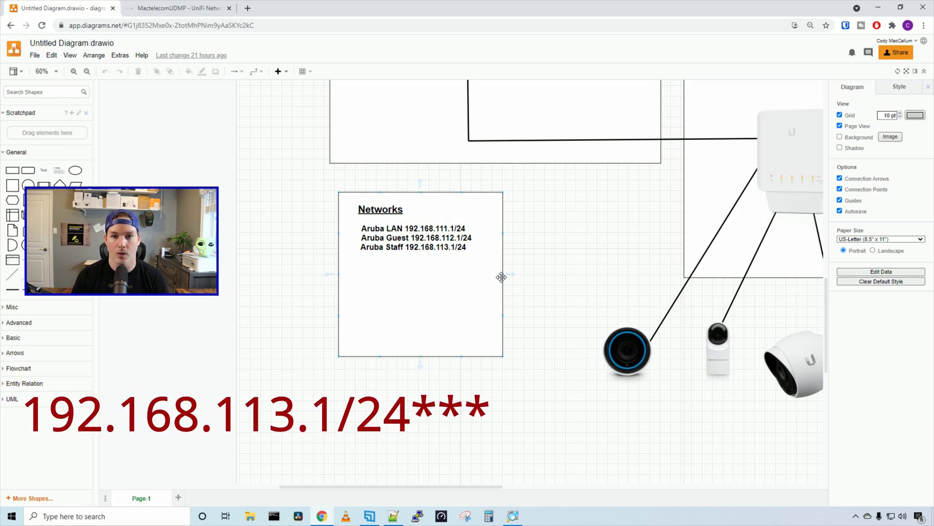
pyautogui.scroll(-4, 511, 275)
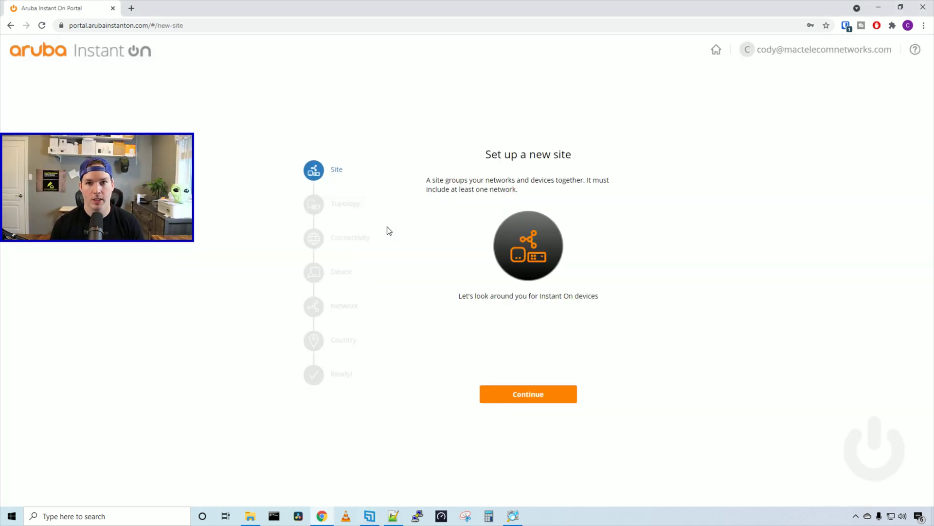
# Step: Choose access points plus a switch behind the existing gateway and confirm the devices are plugged in
pyautogui.click(529, 395)
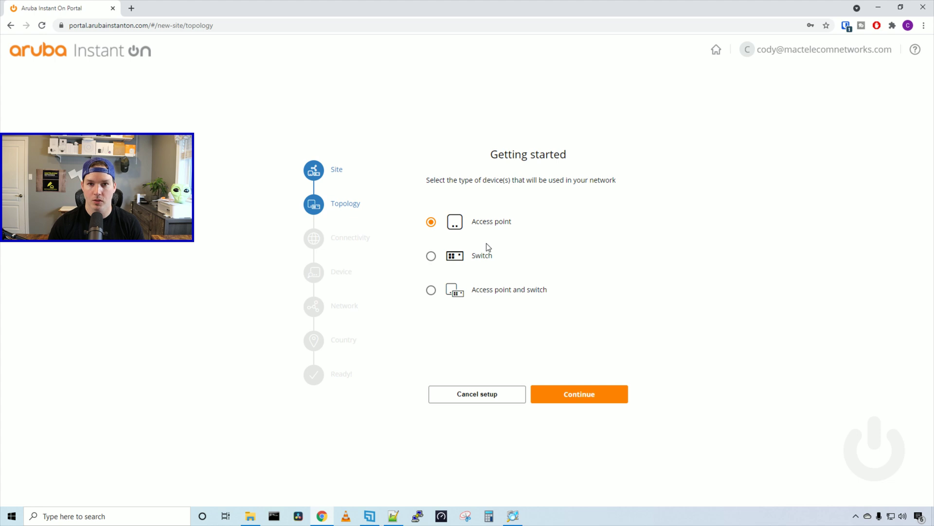
pyautogui.click(431, 292)
pyautogui.click(587, 392)
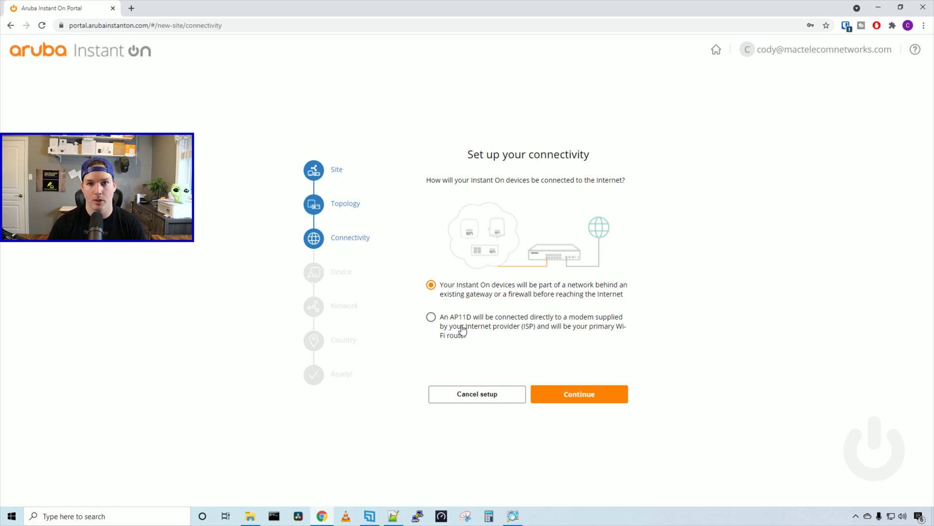
pyautogui.click(588, 393)
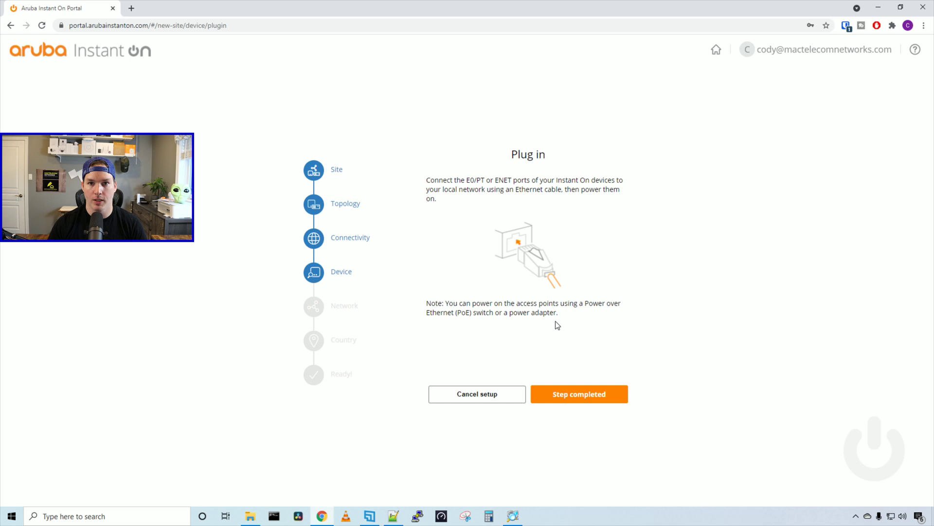
pyautogui.click(589, 396)
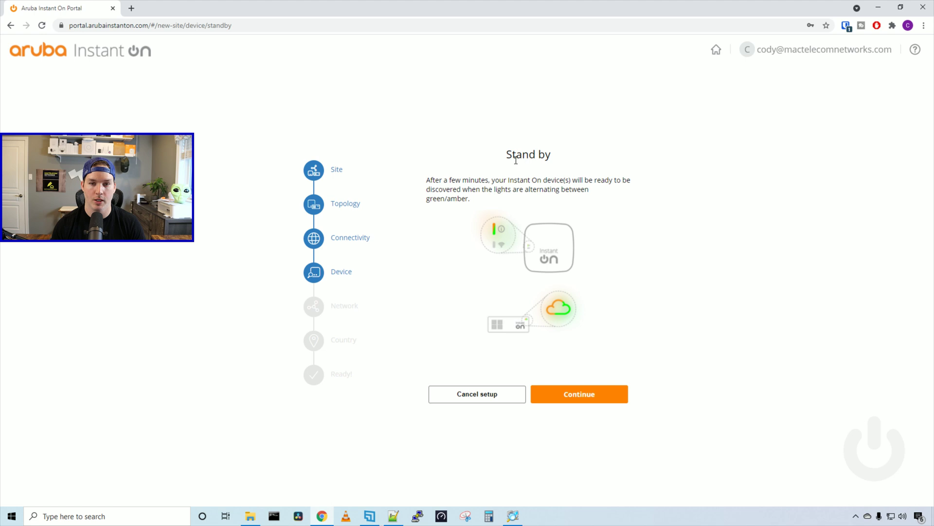
pyautogui.click(615, 396)
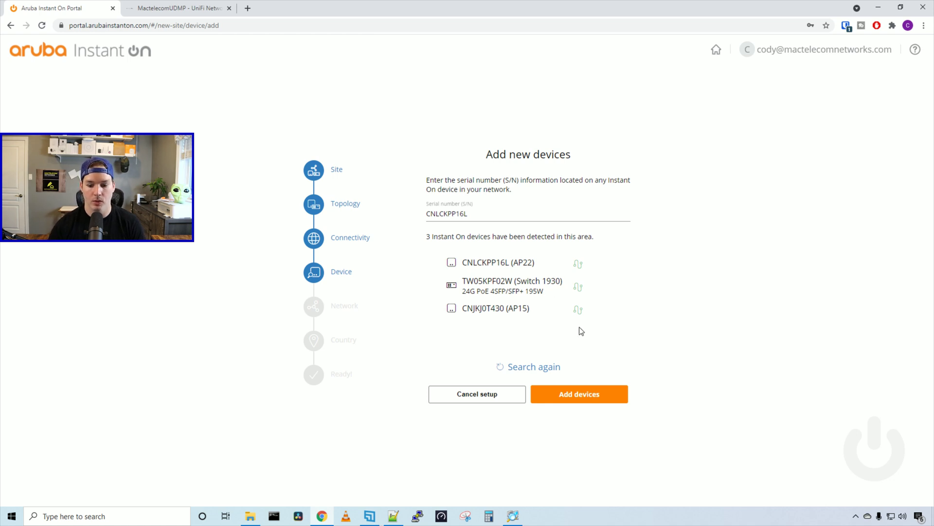
# Step: Add the three devices, name the network 'Aruba LAN' with its password, and activate the Canada site
pyautogui.click(582, 395)
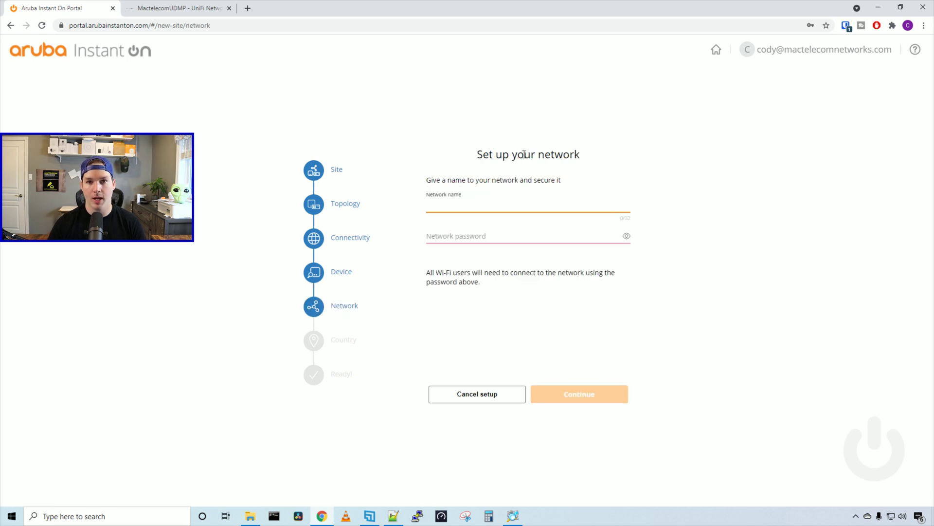
pyautogui.write('Aruba LAN')
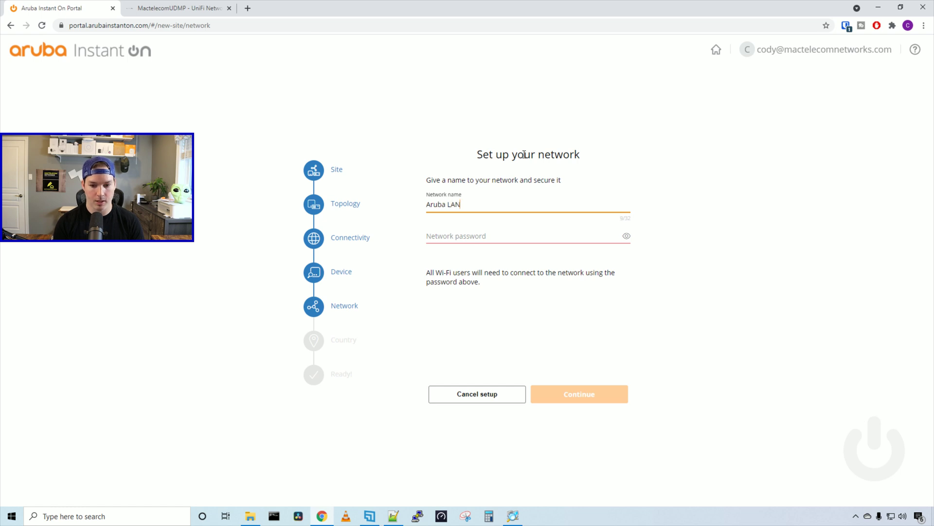
pyautogui.click(455, 236)
pyautogui.write('••••••••')
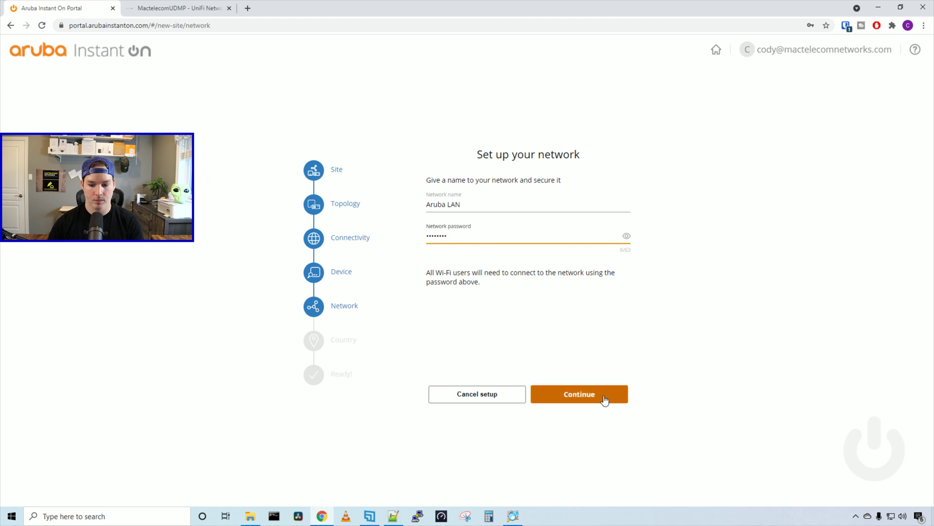
pyautogui.click(605, 395)
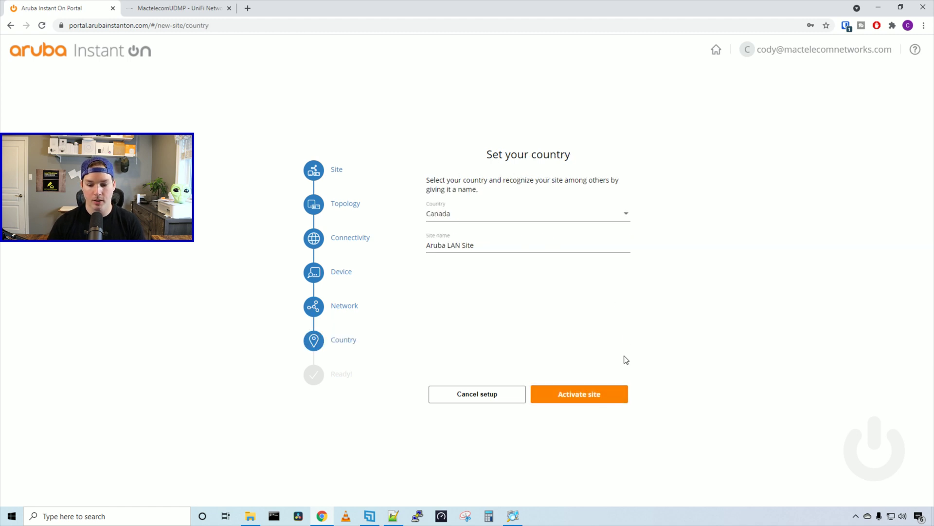
pyautogui.click(606, 398)
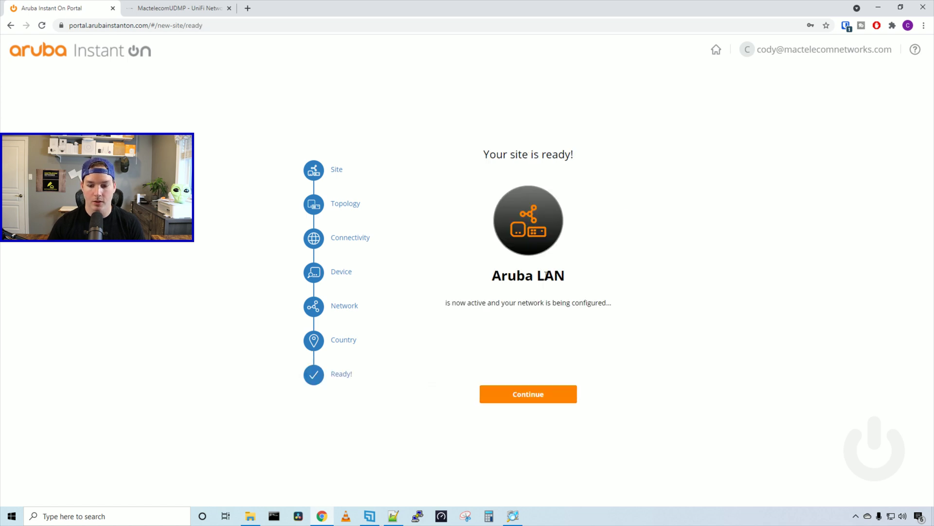
pyautogui.click(546, 395)
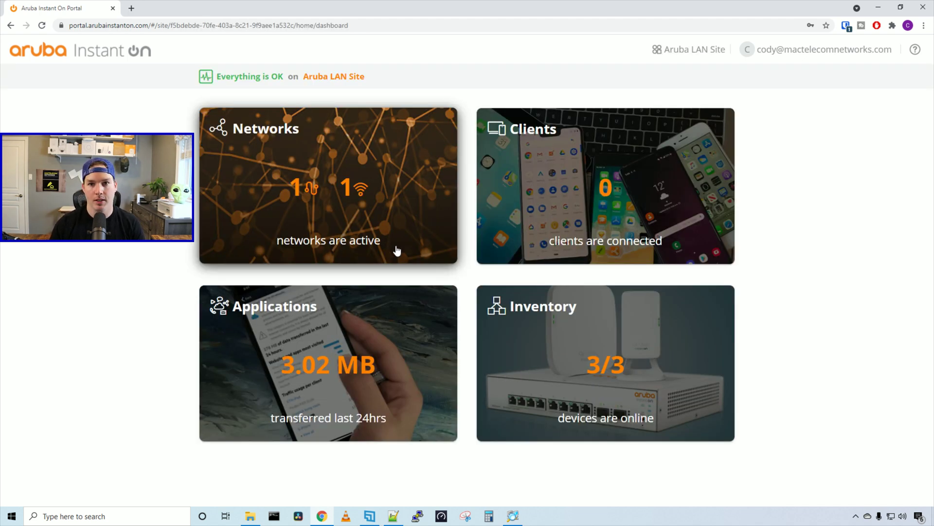
# Step: Check the site dropdown, then open Inventory to list AP15, AP22 and the 1930 switch
pyautogui.click(694, 50)
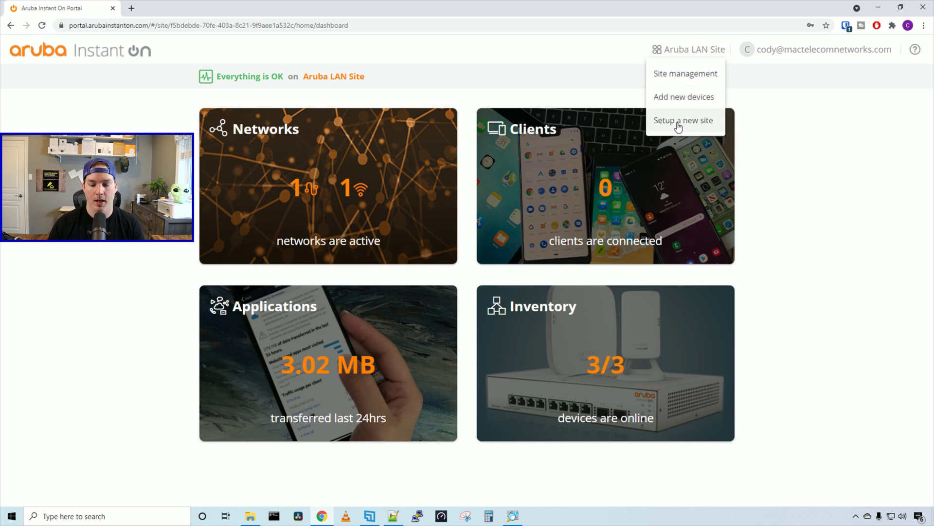
pyautogui.click(779, 146)
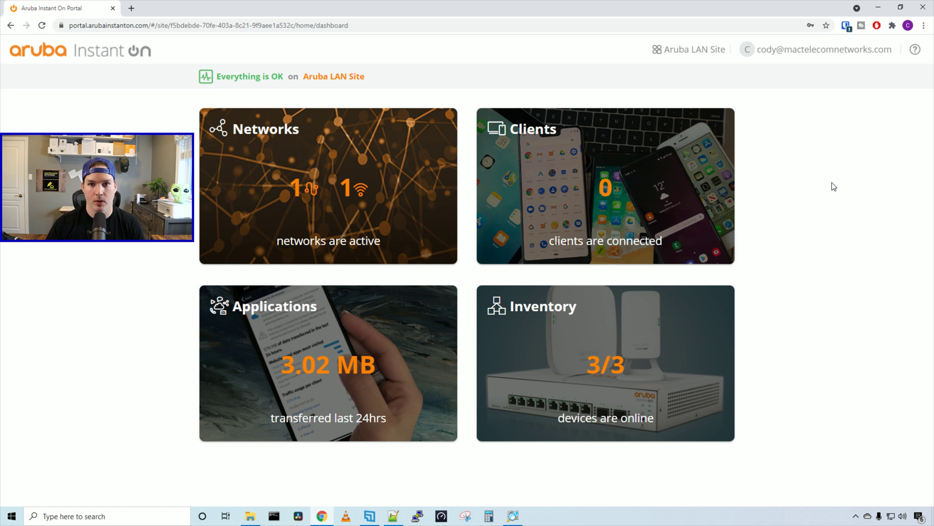
pyautogui.click(681, 301)
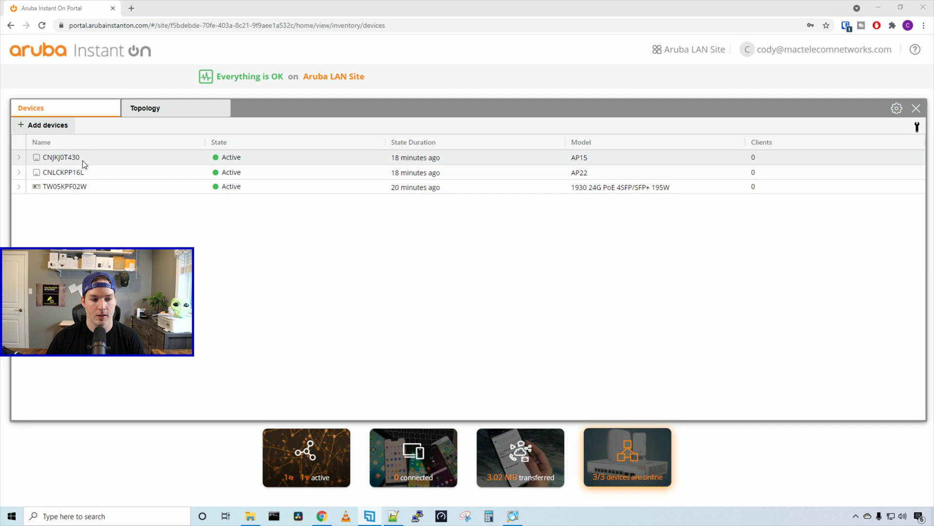
# Step: Expand access point CNJKJ0T430, review its ports and enable custom 2.4GHz radio settings
pyautogui.click(20, 160)
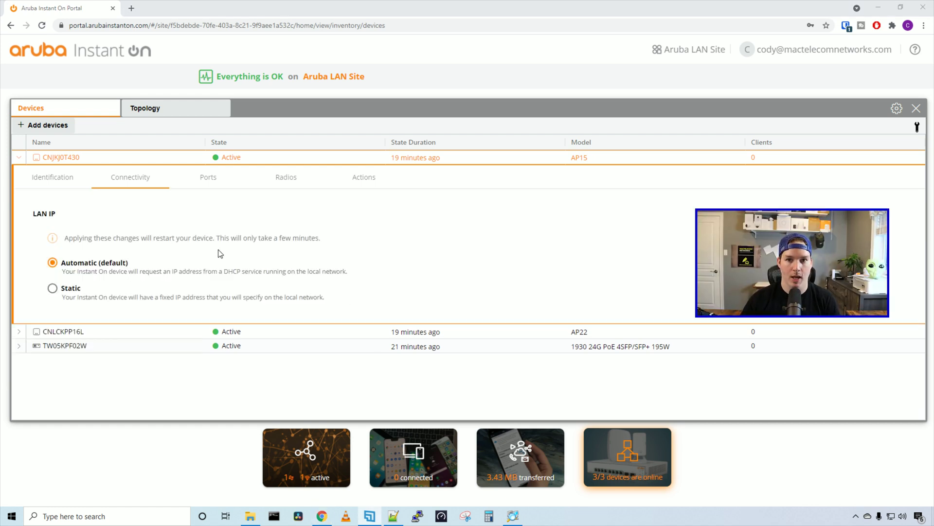
pyautogui.click(216, 184)
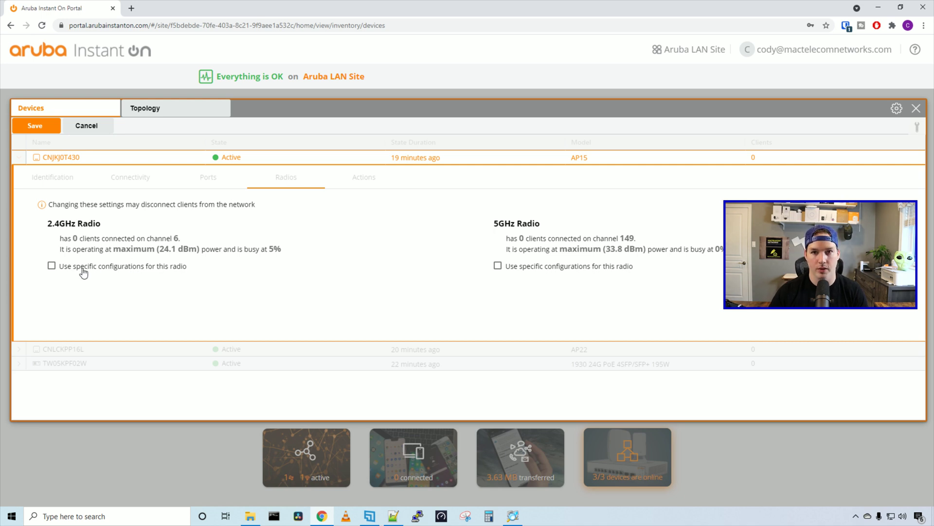
pyautogui.click(51, 266)
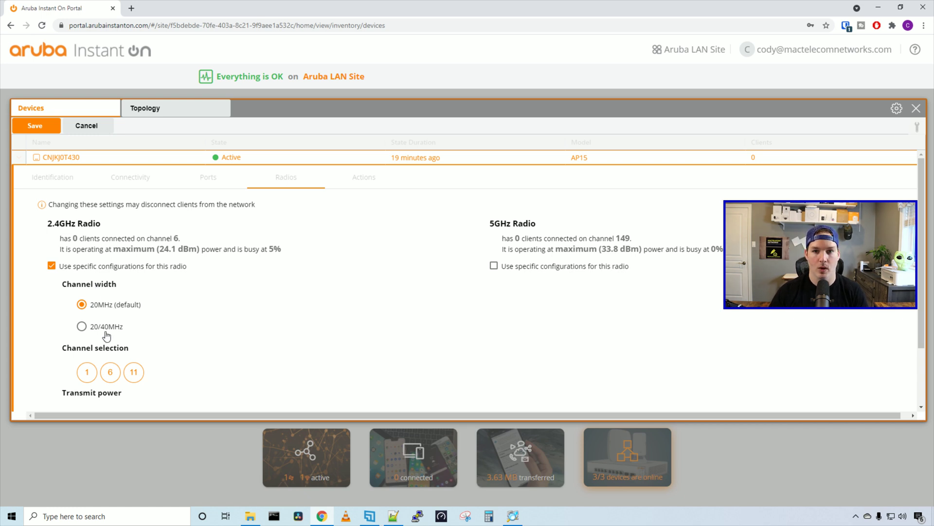
pyautogui.scroll(-1, 107, 335)
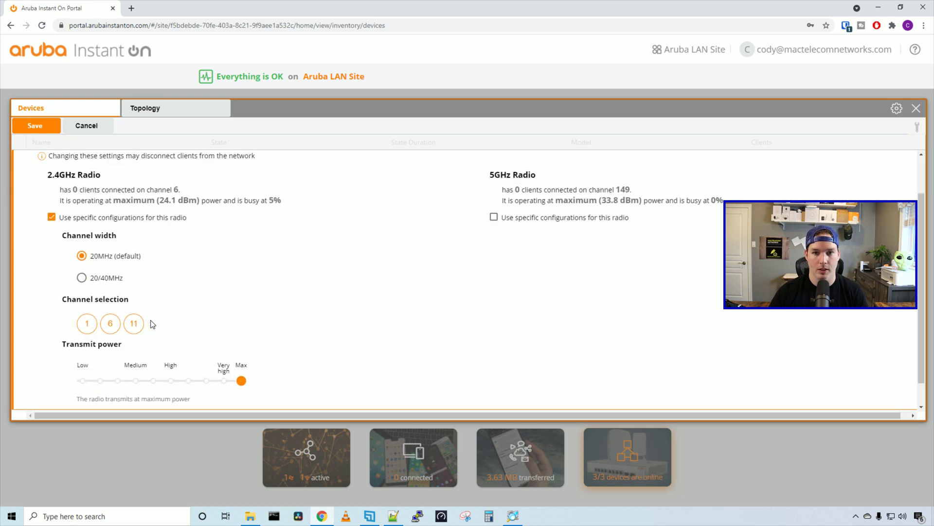
pyautogui.scroll(-1, 156, 325)
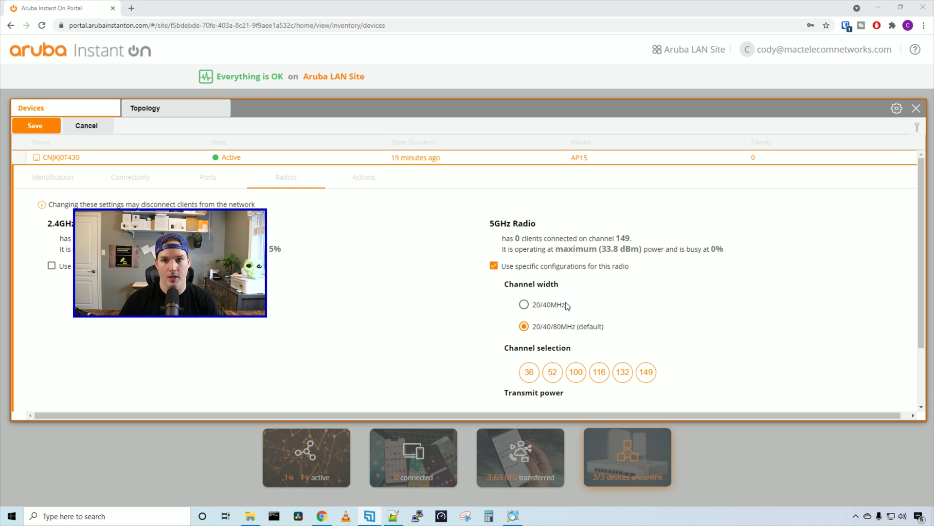
pyautogui.scroll(-1, 567, 305)
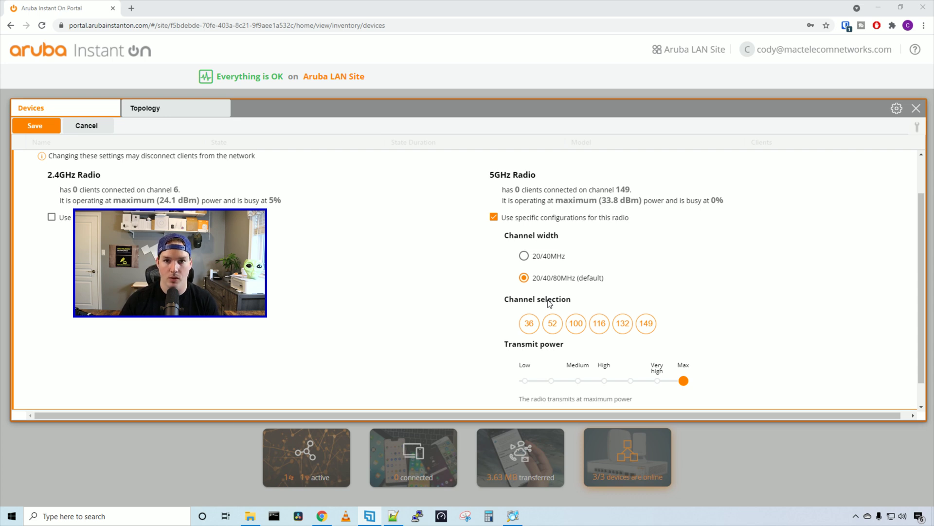
pyautogui.scroll(-1, 552, 304)
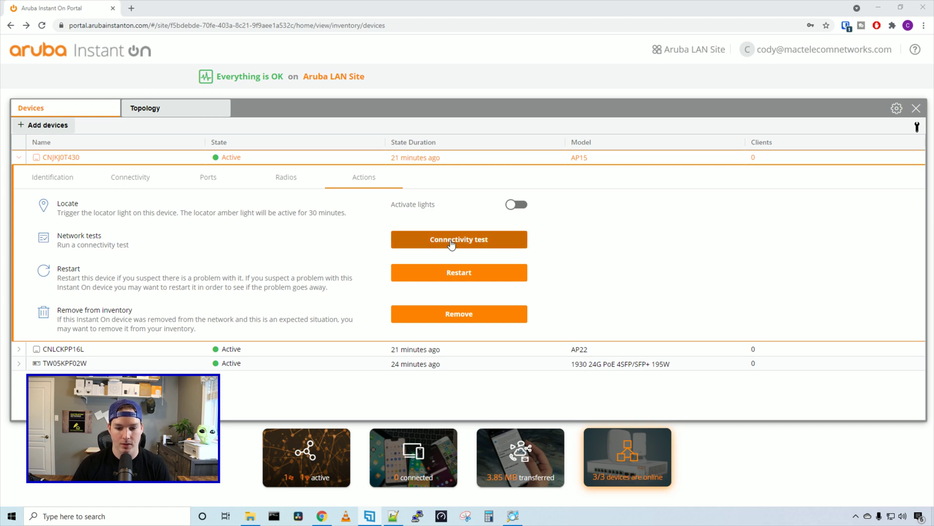
# Step: Run a connectivity test from CNJKJ0T430 to 1.1.1.1, then close the results
pyautogui.click(468, 244)
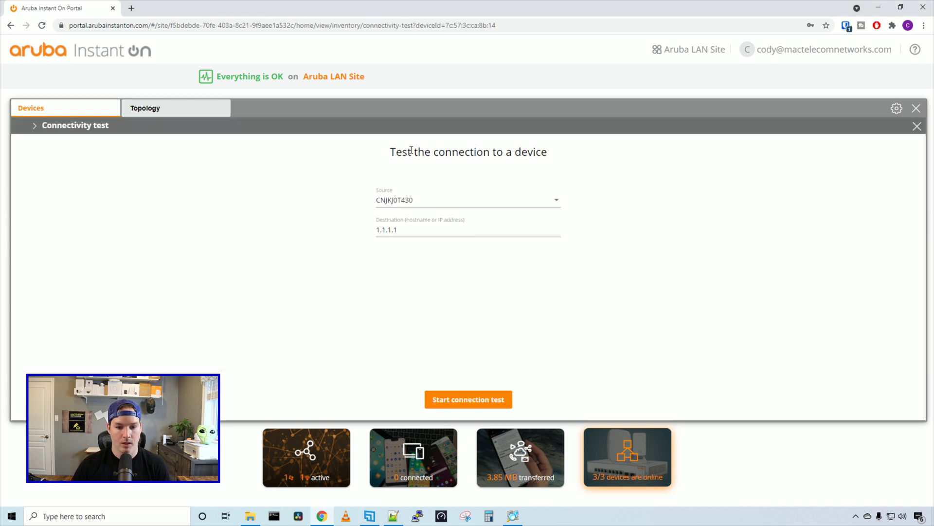
pyautogui.click(556, 203)
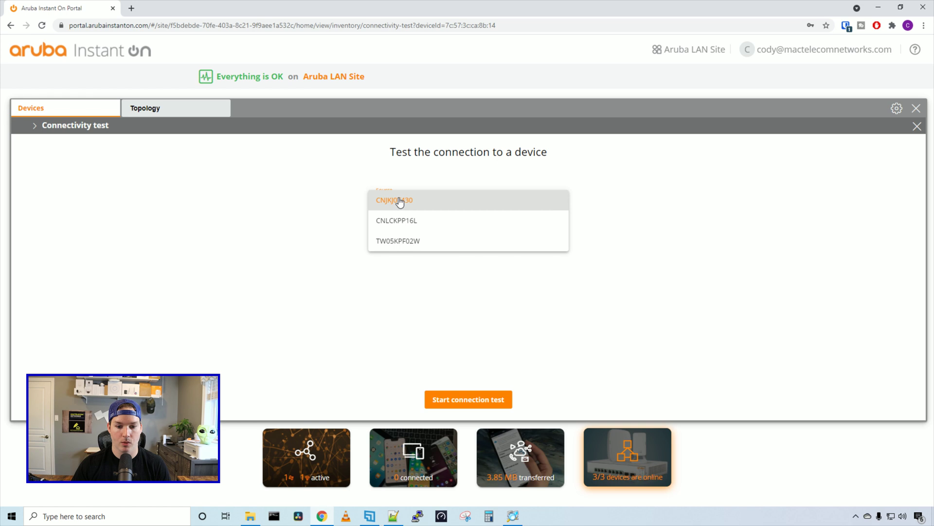
pyautogui.click(451, 327)
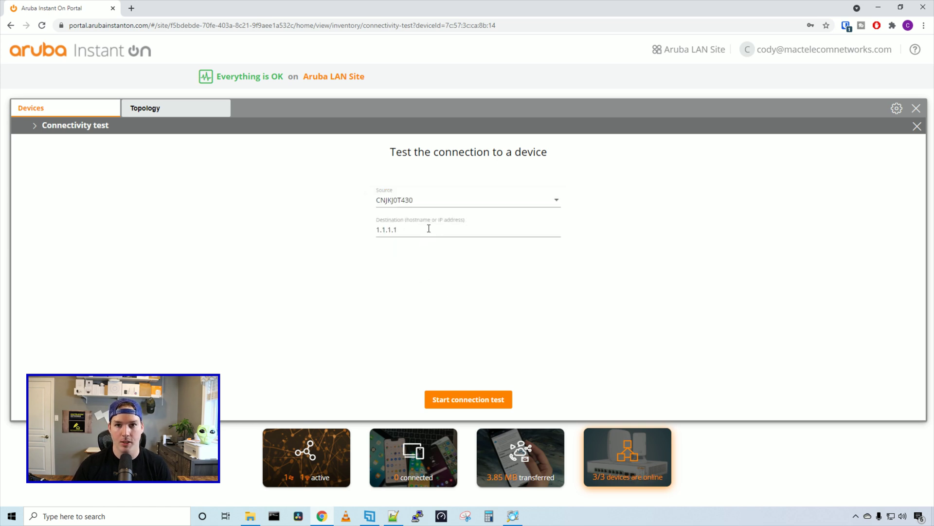
pyautogui.doubleClick(388, 231)
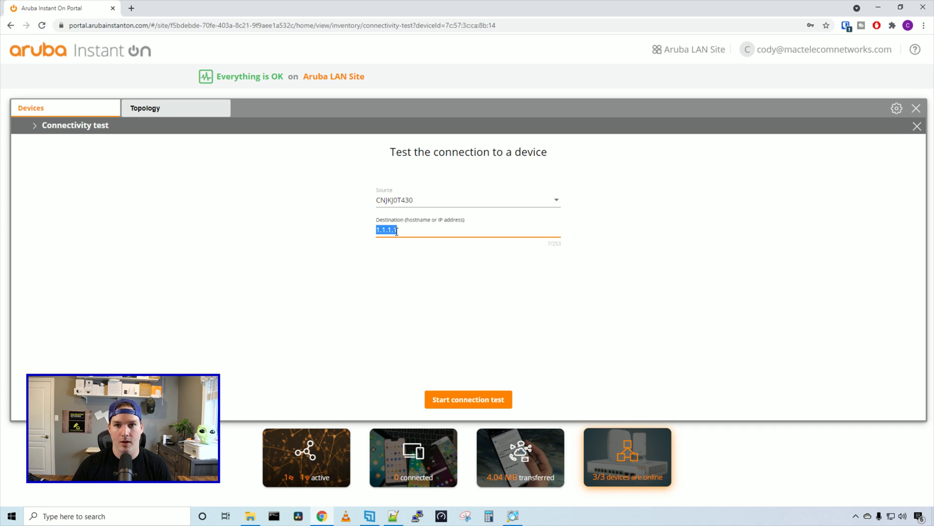
pyautogui.click(470, 400)
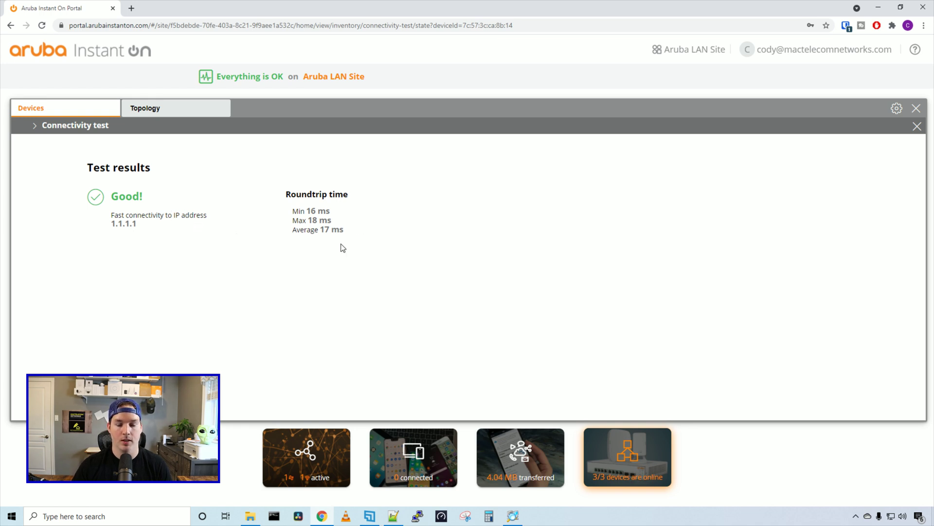
pyautogui.hotkey('alt', 'Left')
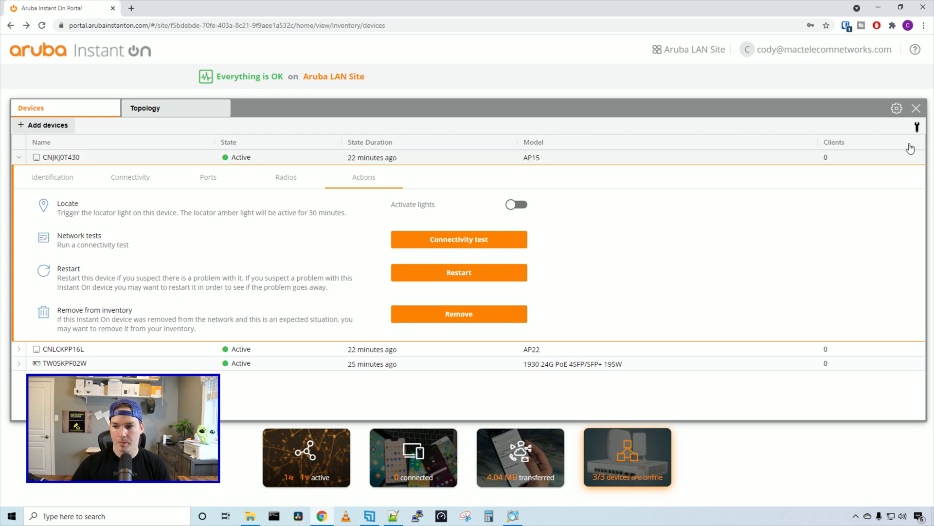
# Step: Add IP Address and MAC Address columns, then collapse CNJKJ0T430 and expand CNLCKPP16L
pyautogui.click(918, 127)
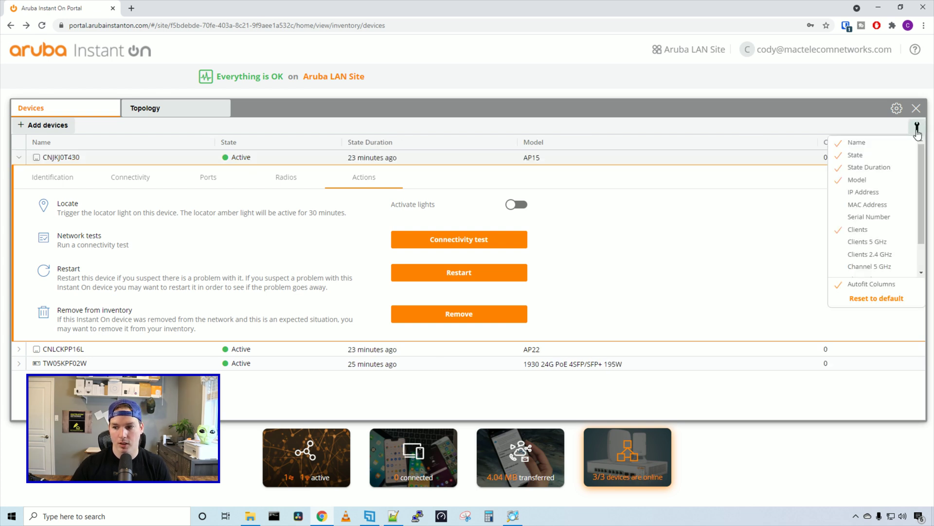
pyautogui.click(867, 192)
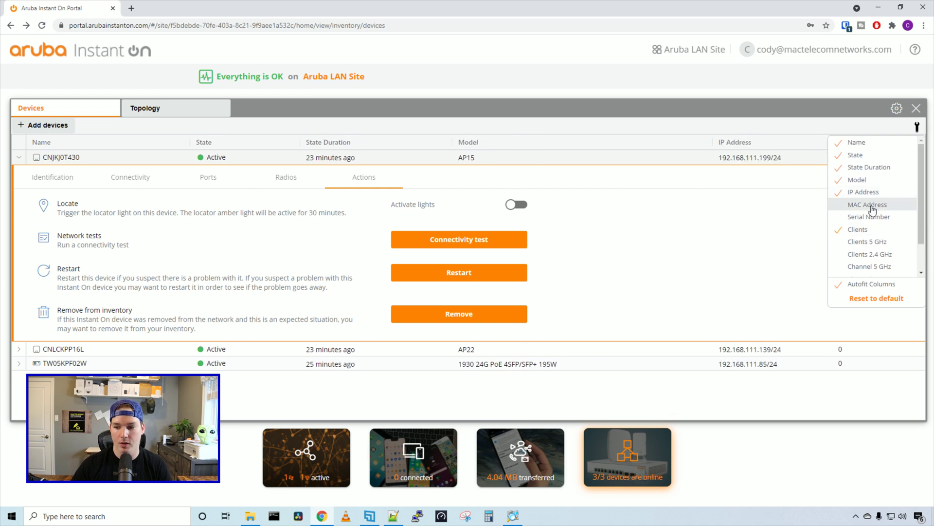
pyautogui.click(868, 204)
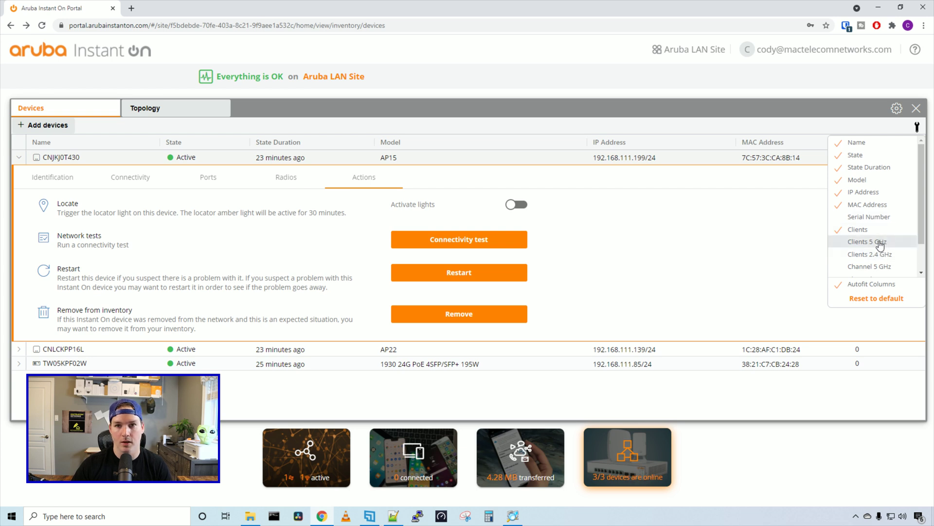
pyautogui.click(18, 157)
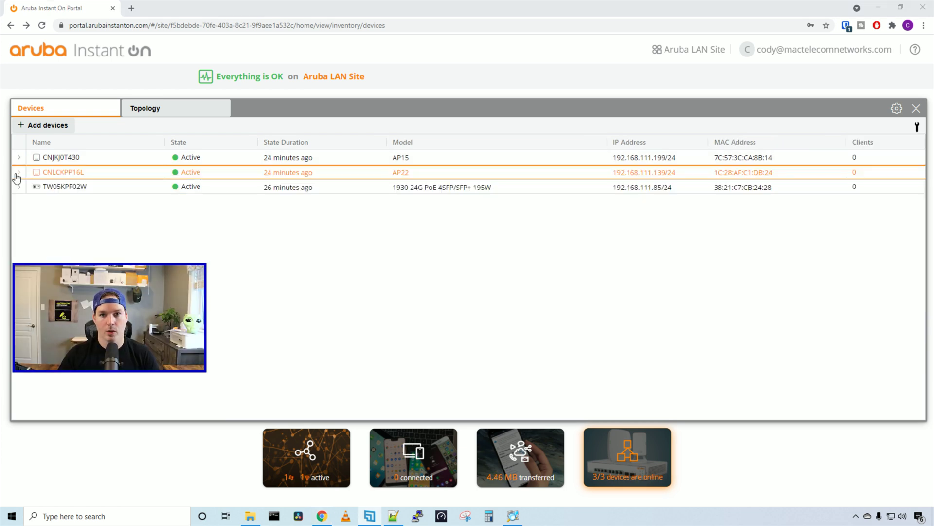
pyautogui.click(17, 175)
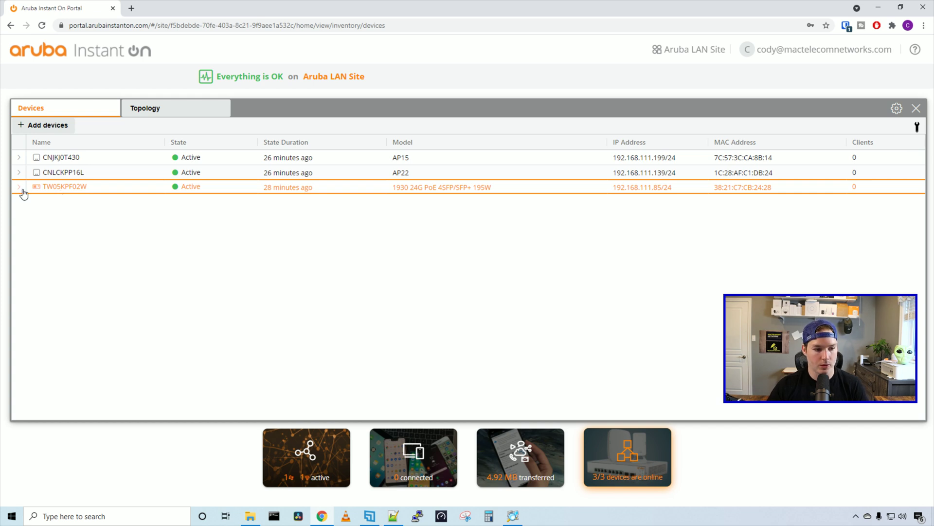
# Step: Expand switch TW05KPF02W and open Port 2's settings to review networks, security and power options
pyautogui.click(22, 190)
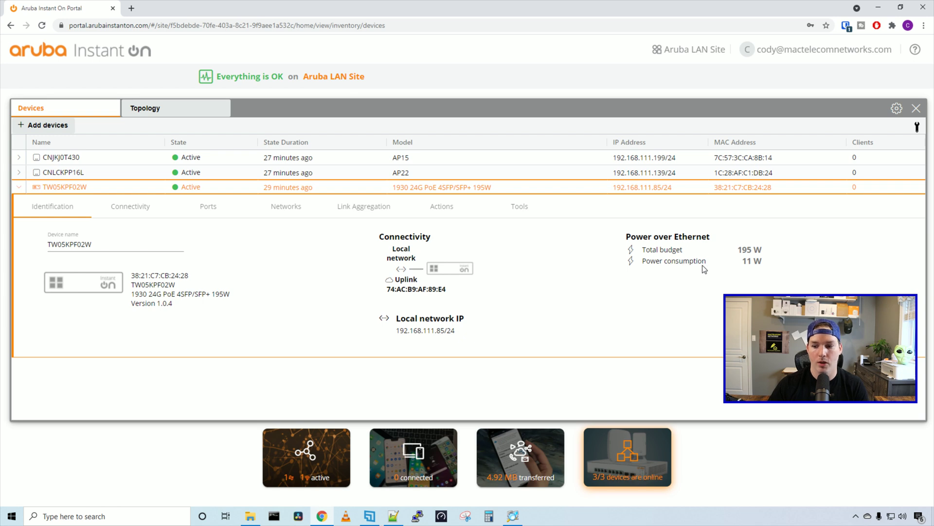
pyautogui.click(131, 206)
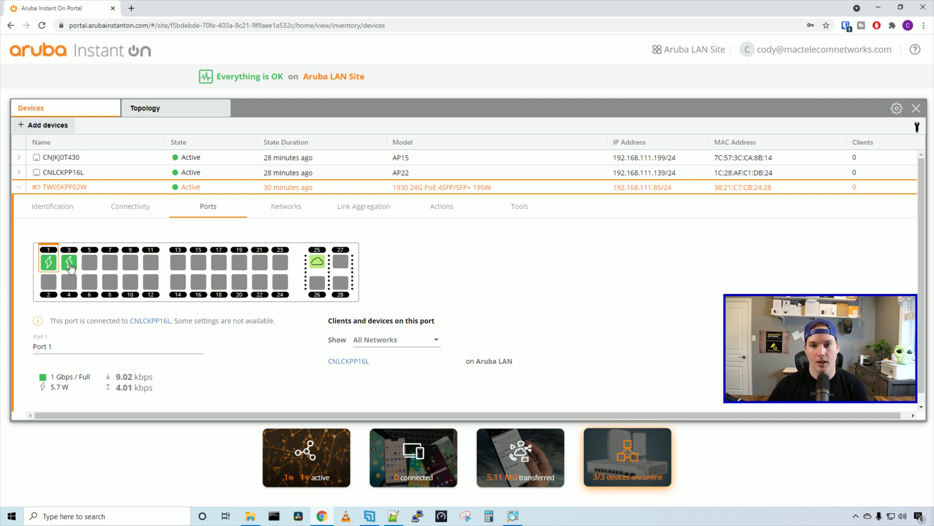
pyautogui.click(48, 282)
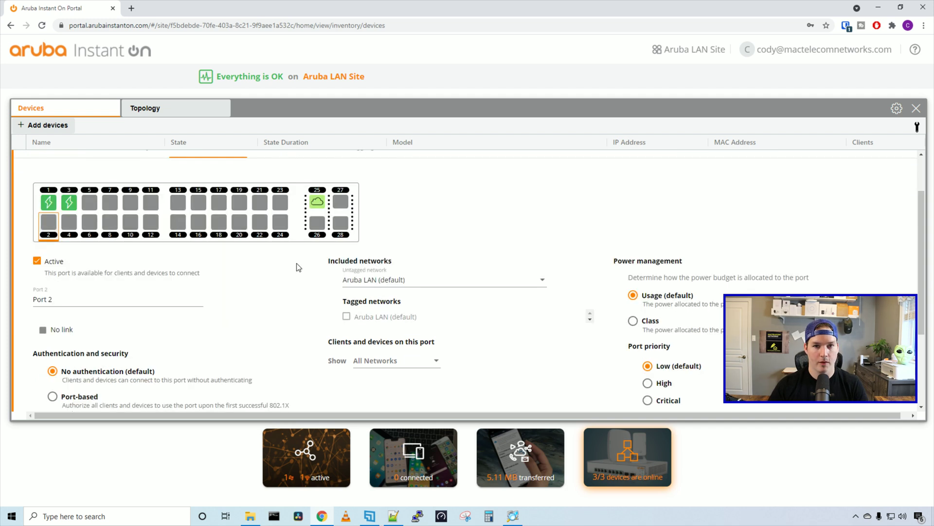
pyautogui.tripleClick(60, 300)
pyautogui.scroll(-1, 194, 323)
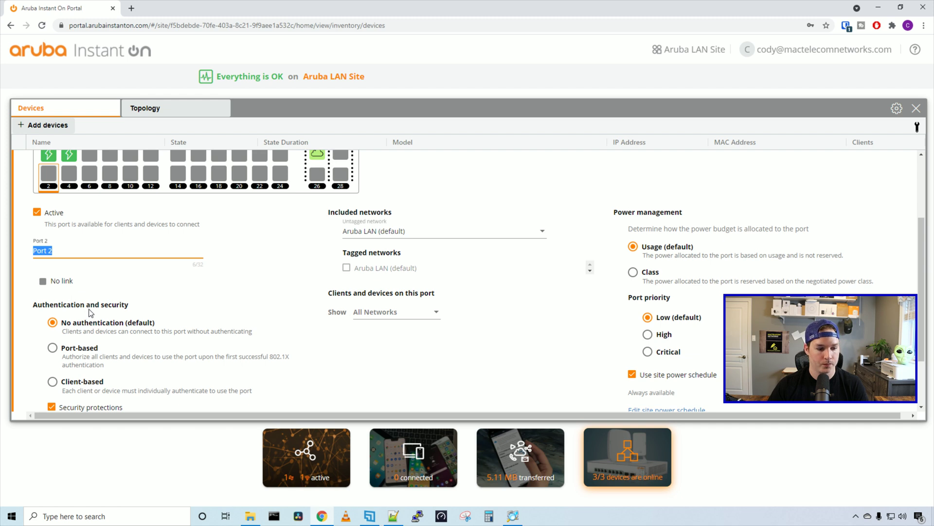
pyautogui.scroll(-1, 95, 309)
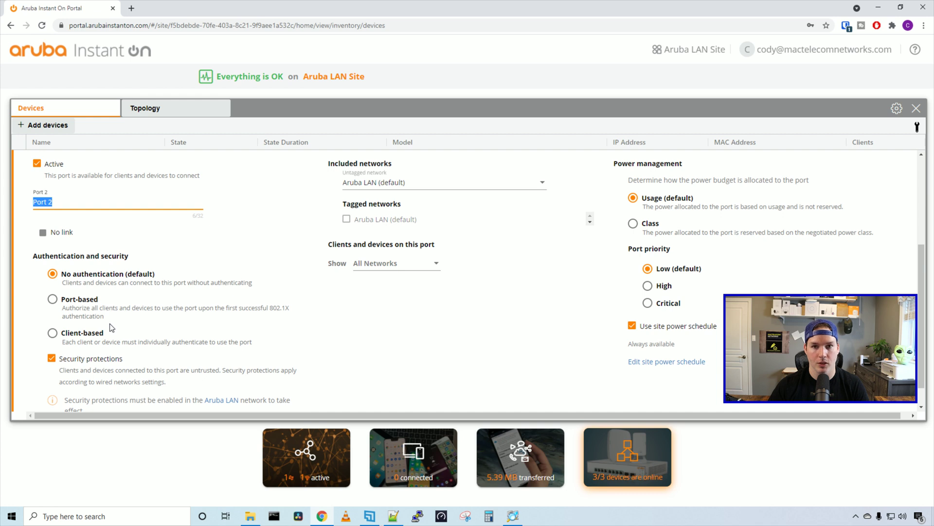
pyautogui.scroll(1, 364, 238)
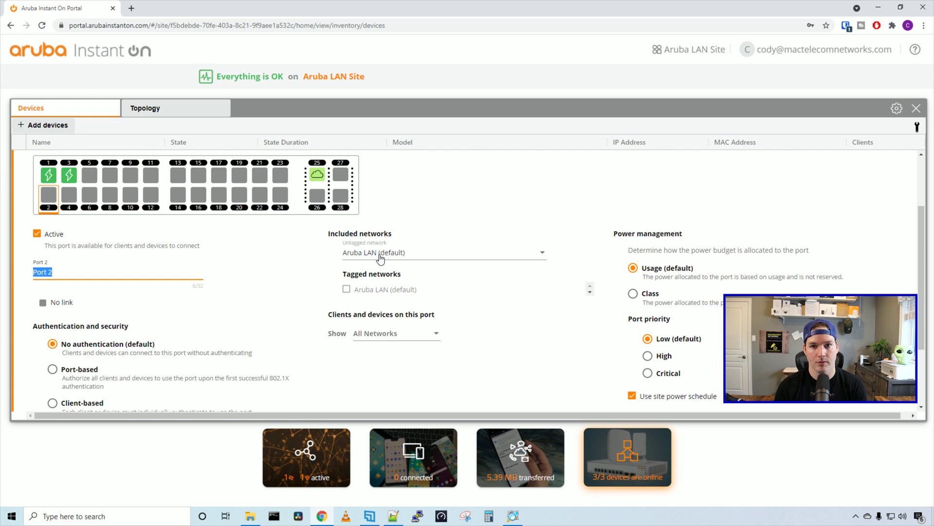
pyautogui.press('Tab')
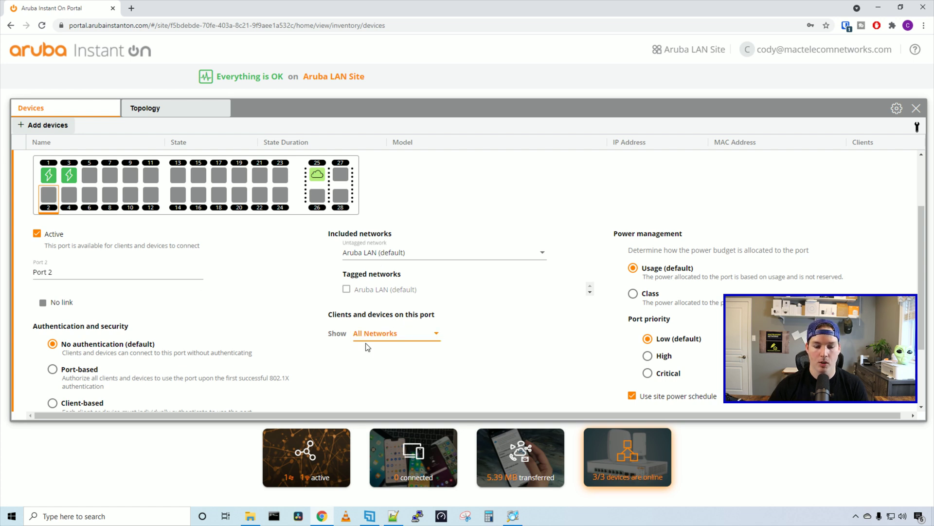
pyautogui.click(632, 253)
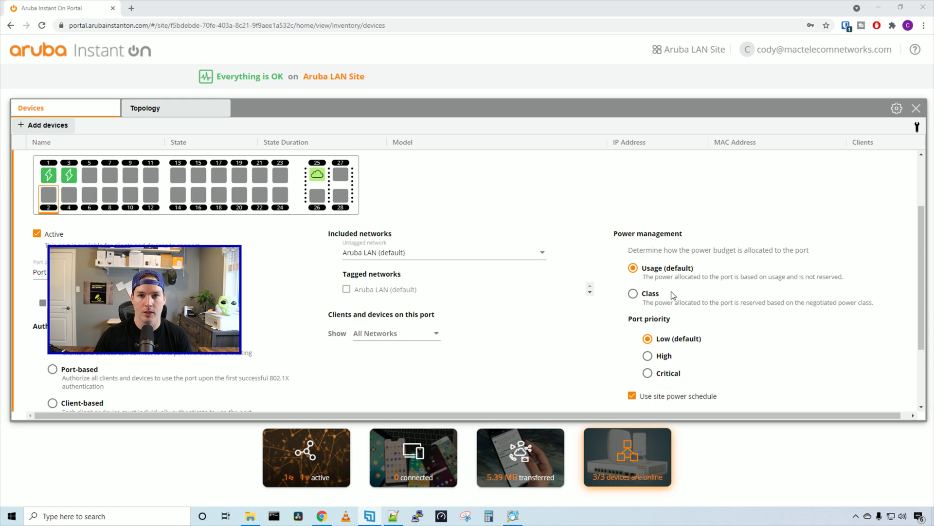
pyautogui.scroll(-1, 674, 294)
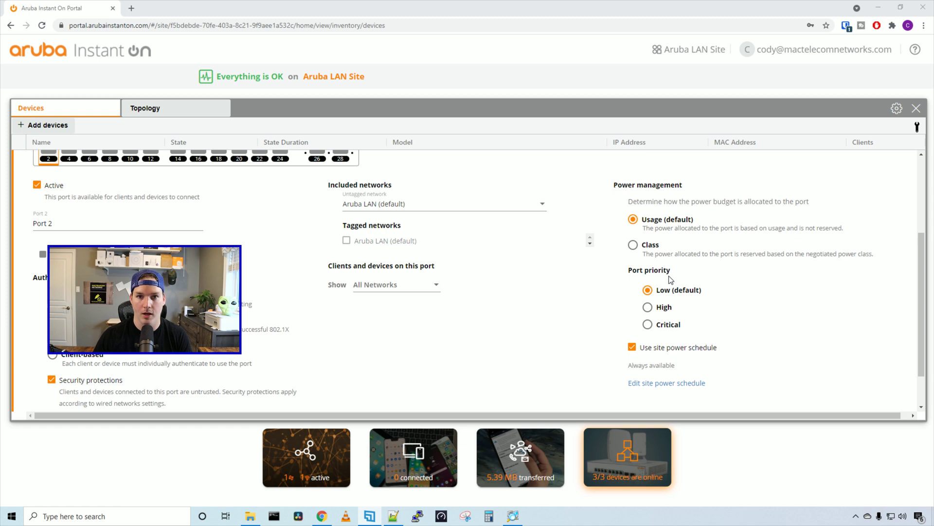
pyautogui.scroll(-1, 671, 279)
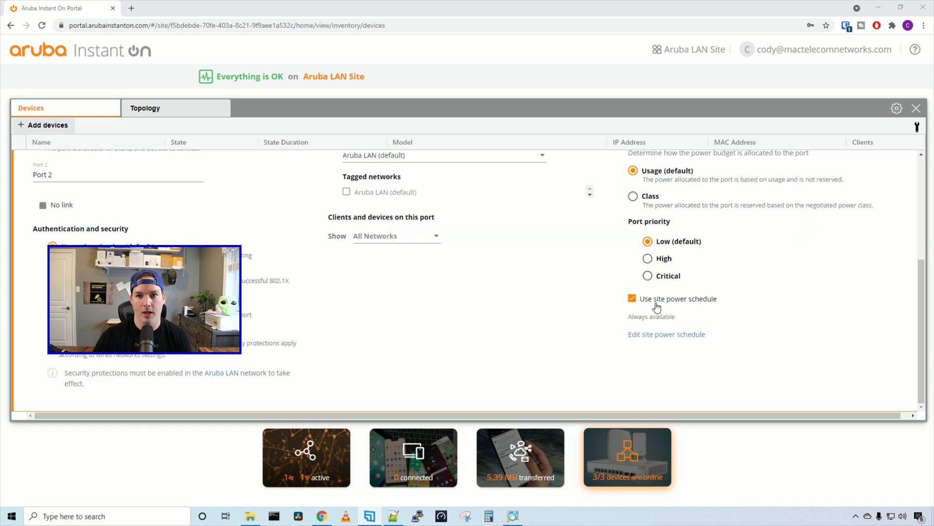
# Step: Open the site power schedule, turning off Sunday and limiting power to set daily hours
pyautogui.click(659, 340)
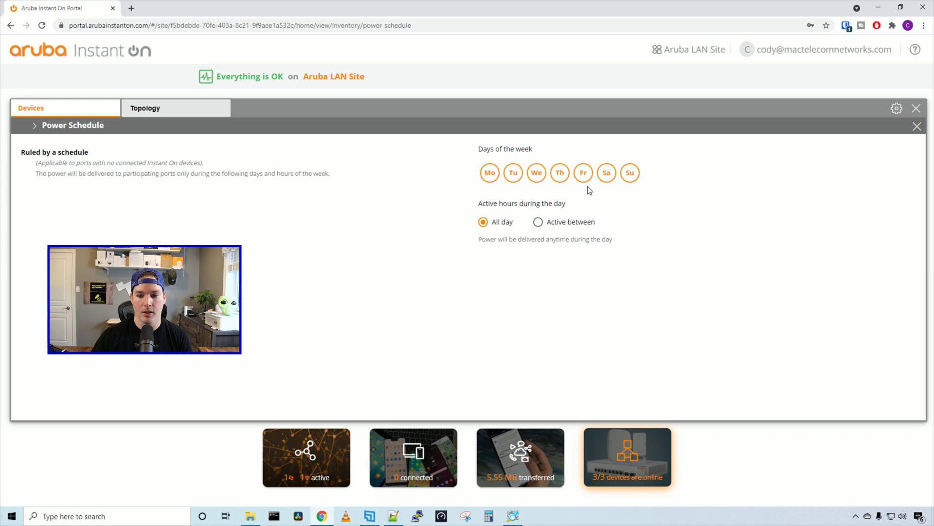
pyautogui.click(628, 179)
pyautogui.click(539, 222)
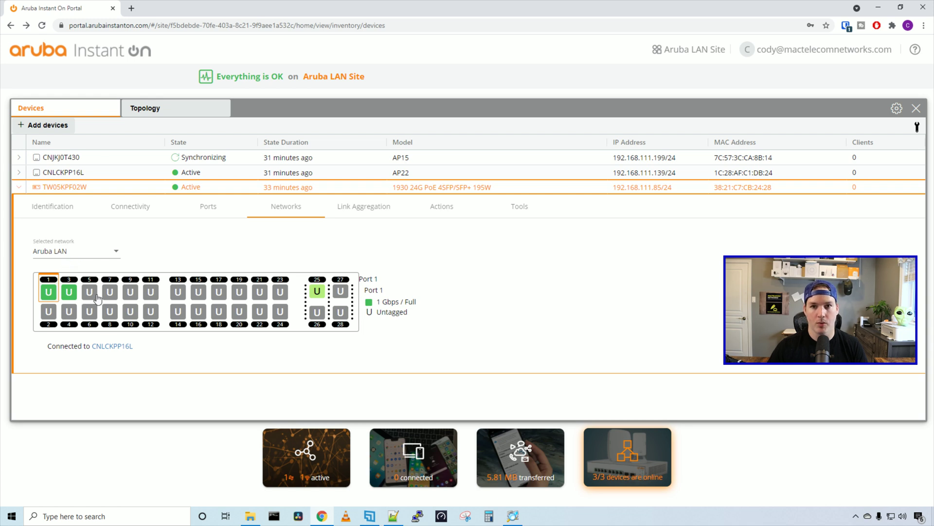
# Step: View the switch's Link Aggregation tab and Add link aggregation form, then its Actions
pyautogui.click(381, 217)
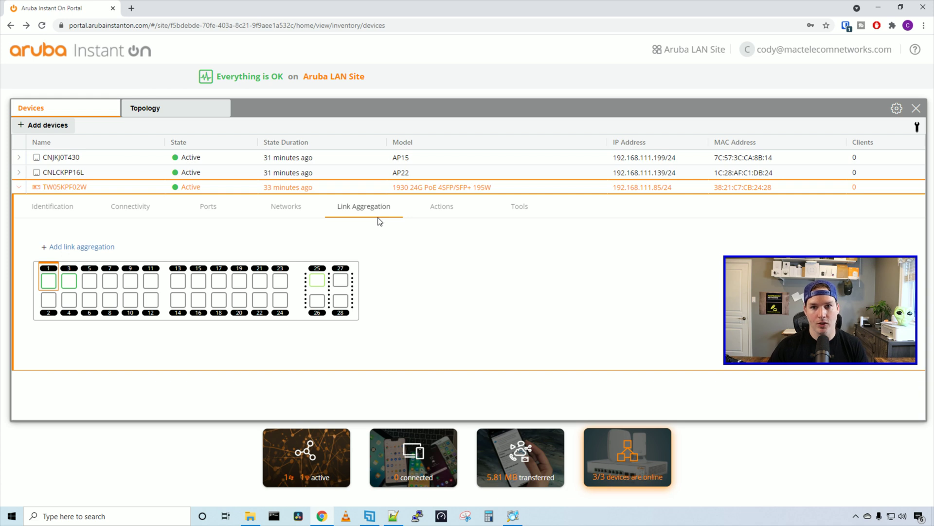
pyautogui.click(86, 248)
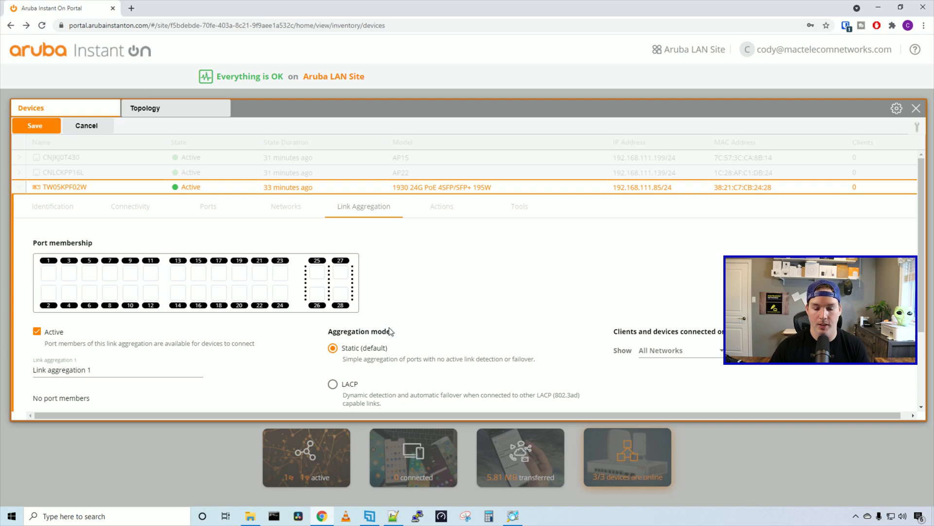
pyautogui.click(409, 206)
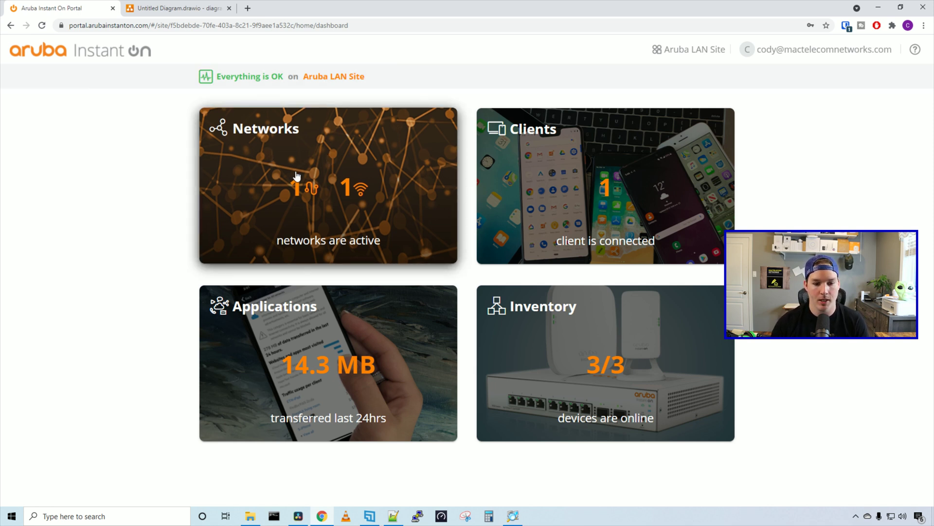
# Step: Start a new wired network named Guest on VLAN 112 and view its Network Access settings
pyautogui.click(286, 155)
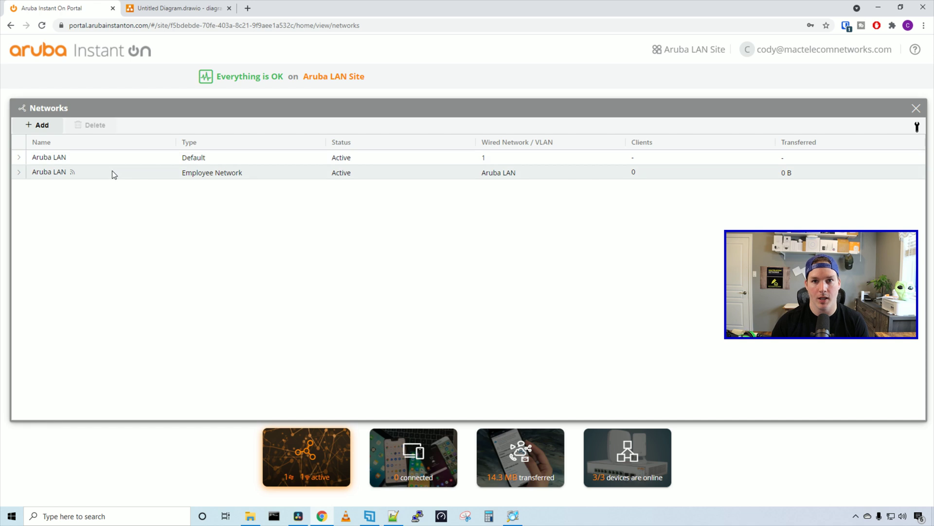
pyautogui.click(44, 128)
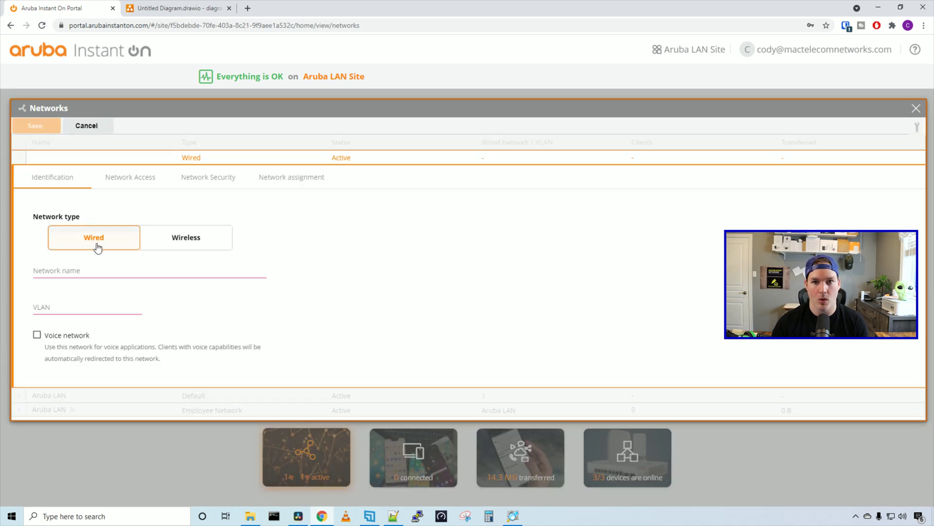
pyautogui.click(93, 271)
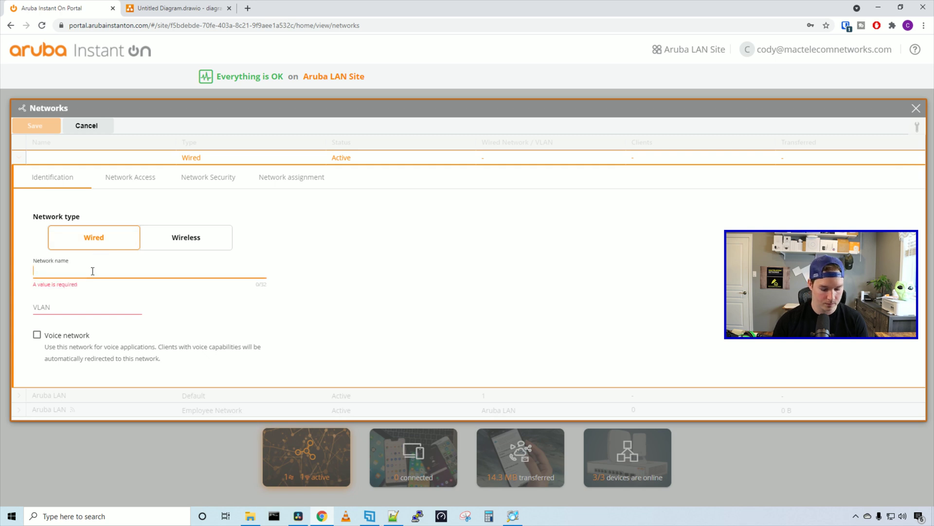
pyautogui.write('Guest')
pyautogui.click(126, 302)
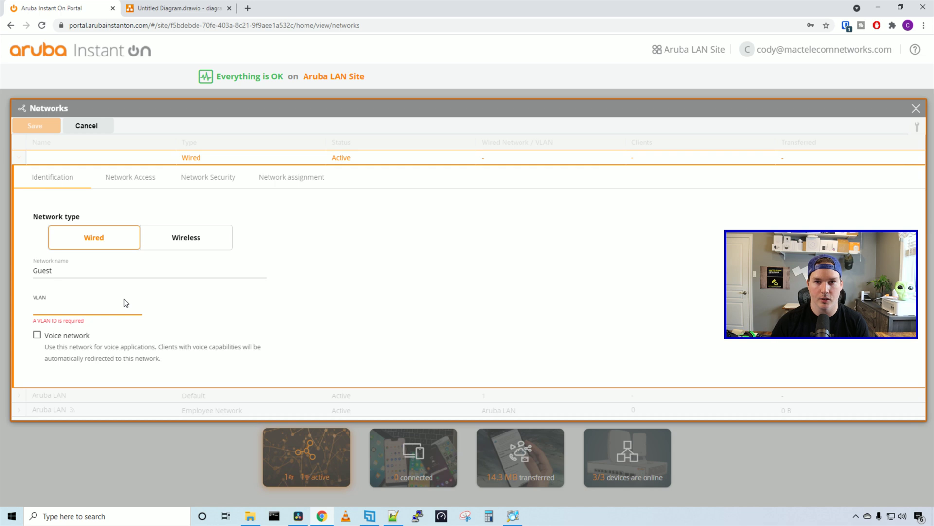
pyautogui.write('112')
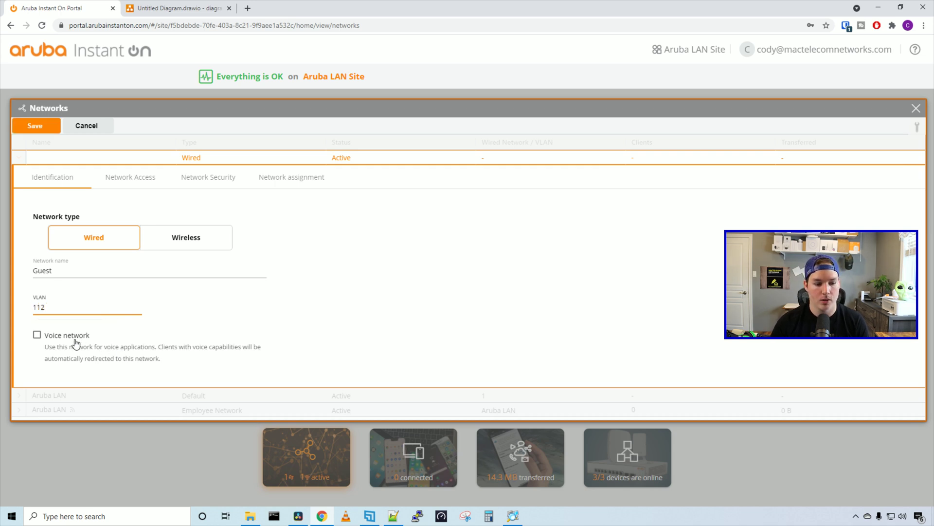
pyautogui.click(141, 180)
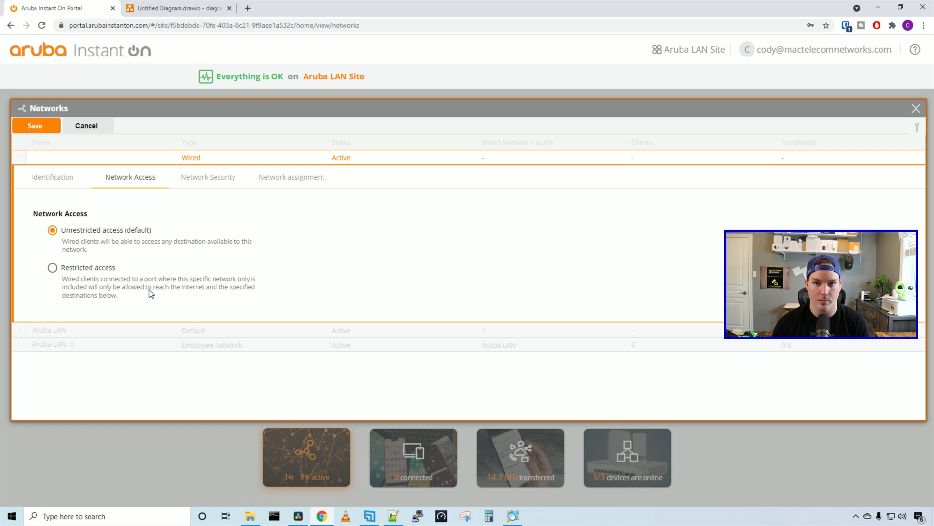
# Step: Limit Guest to internet-only access, enable DHCP and ARP attack protection, and tag all switch ports
pyautogui.click(51, 269)
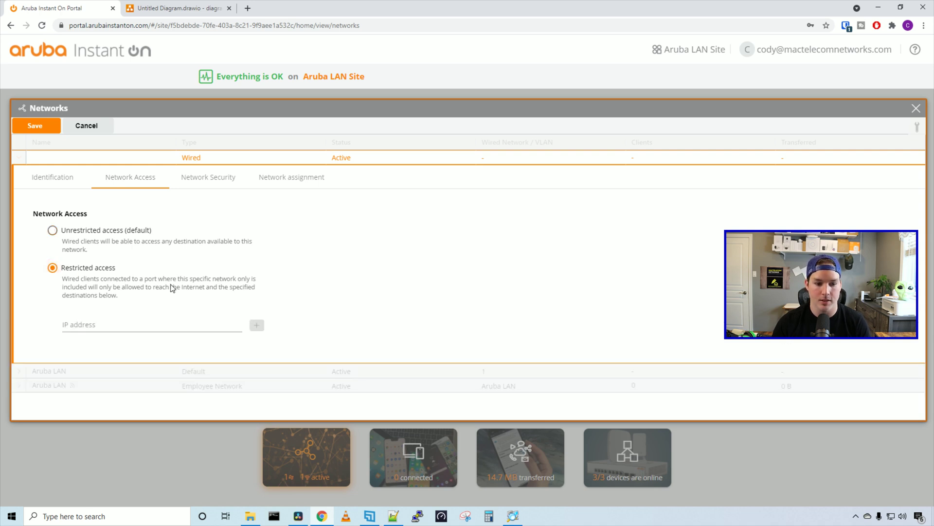
pyautogui.click(195, 189)
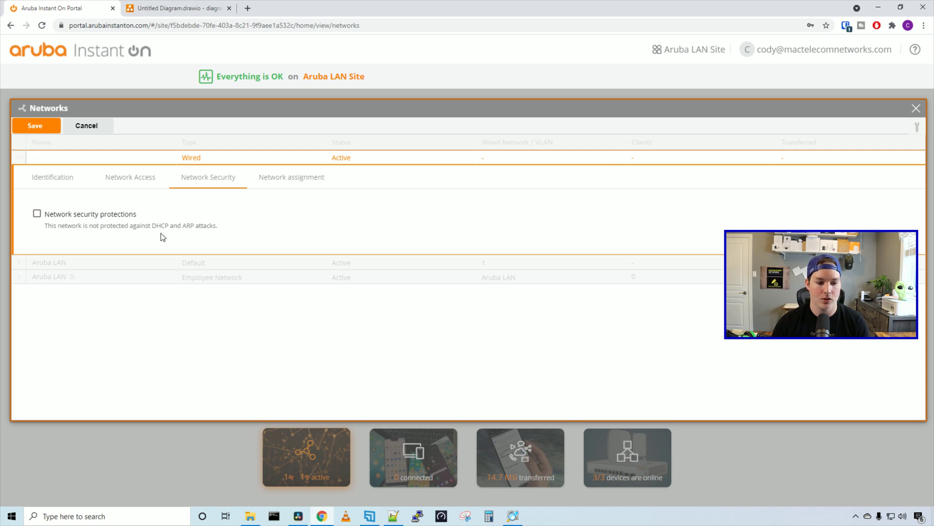
pyautogui.click(37, 213)
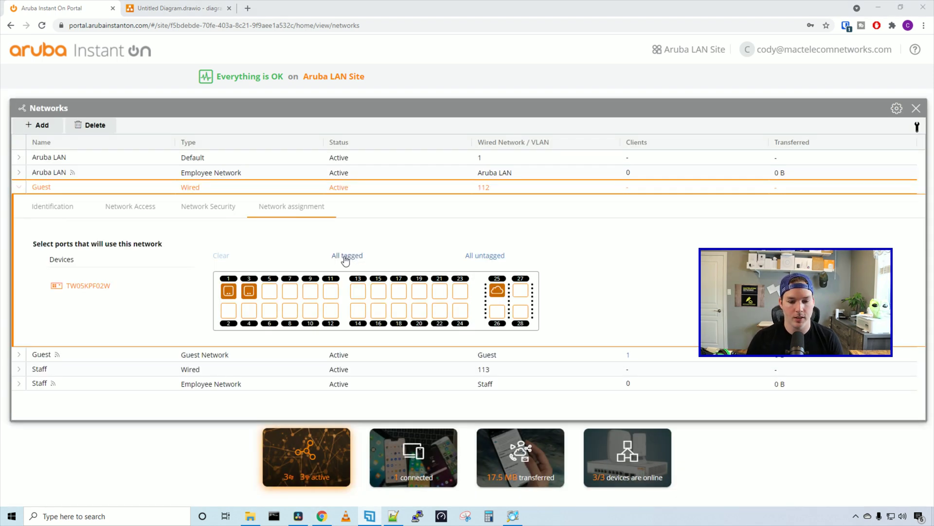
pyautogui.click(346, 256)
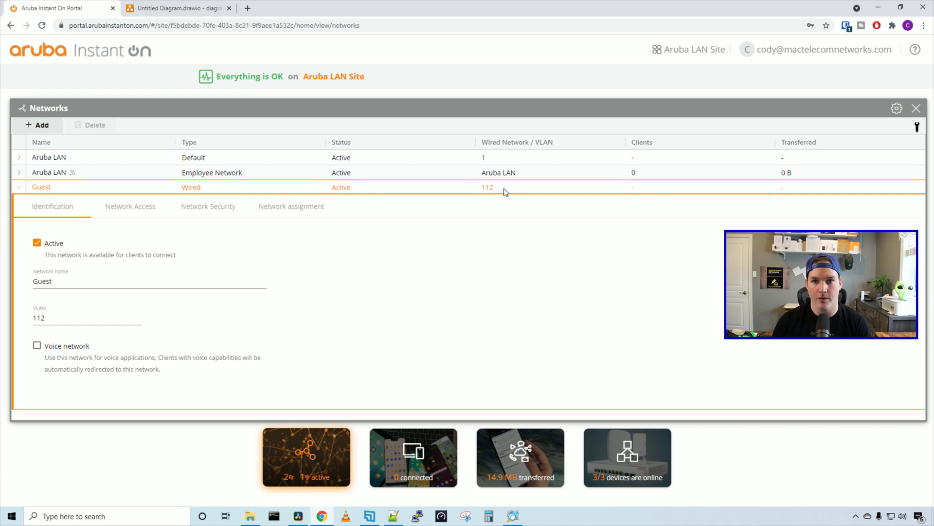
# Step: Create a new wireless network with Guest usage and name it Guest
pyautogui.click(47, 129)
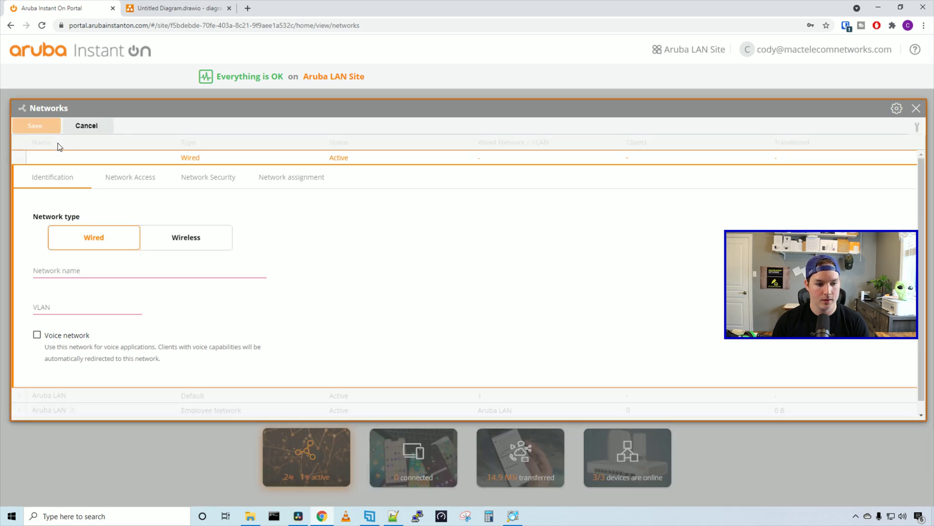
pyautogui.click(207, 247)
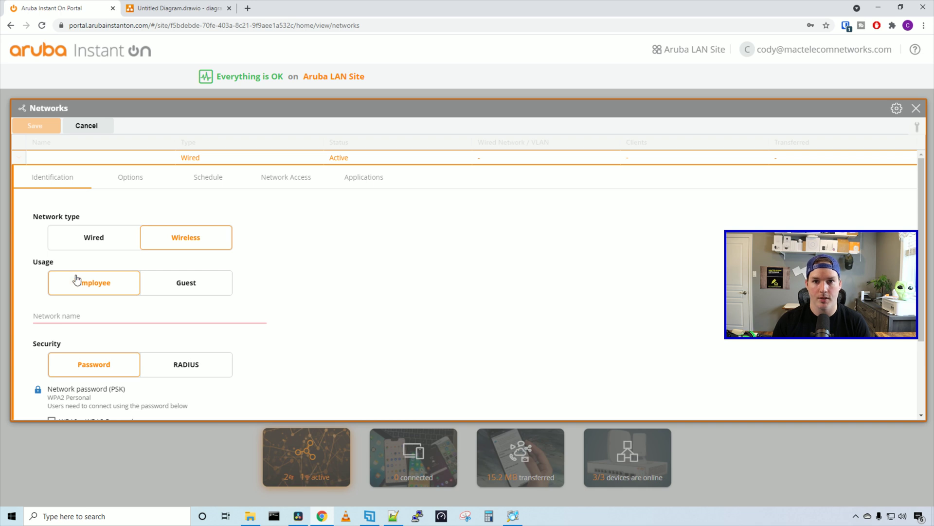
pyautogui.click(181, 291)
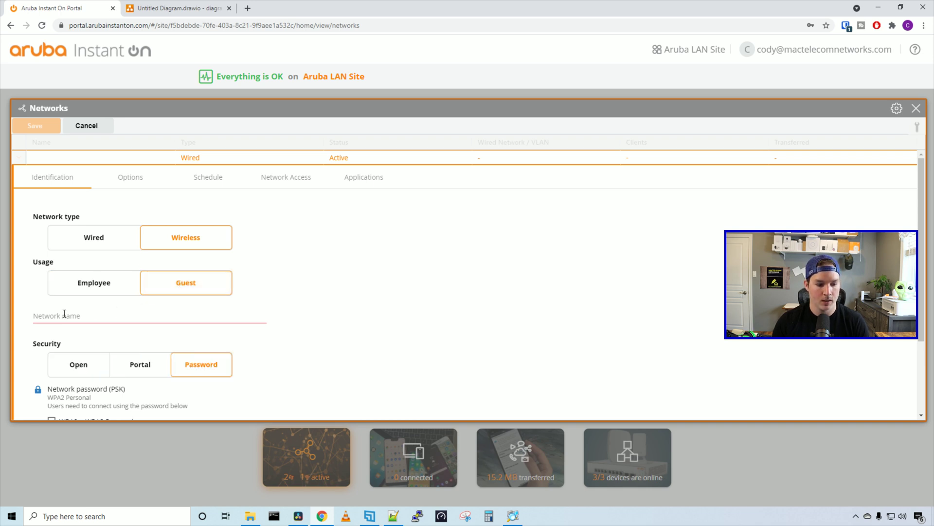
pyautogui.click(82, 315)
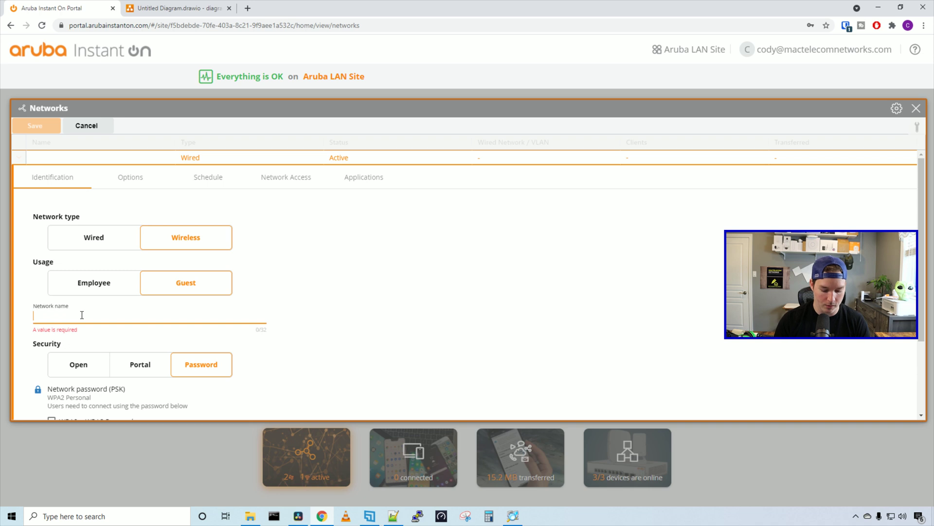
pyautogui.write('Guest')
# Step: Secure the Guest wireless network with WPA2 + WPA3 Personal and a password
pyautogui.scroll(-3, 82, 315)
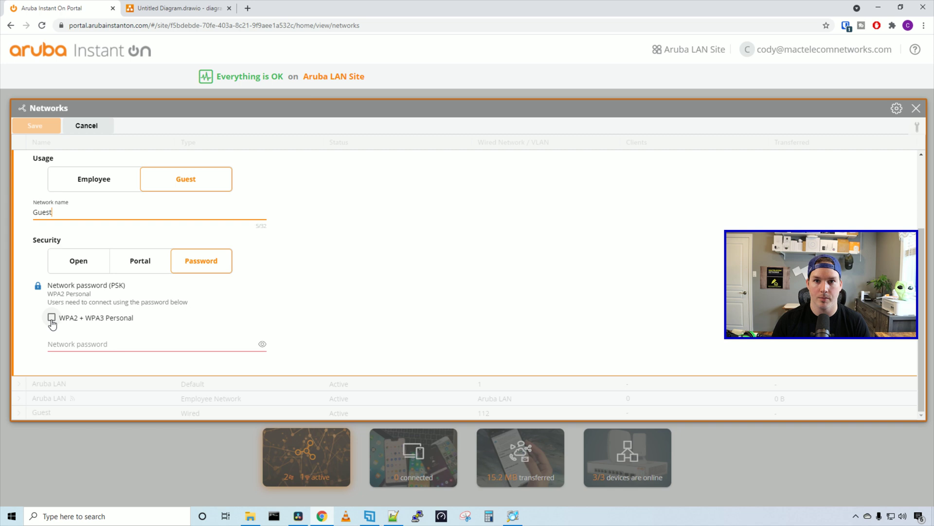
pyautogui.click(52, 320)
pyautogui.click(109, 342)
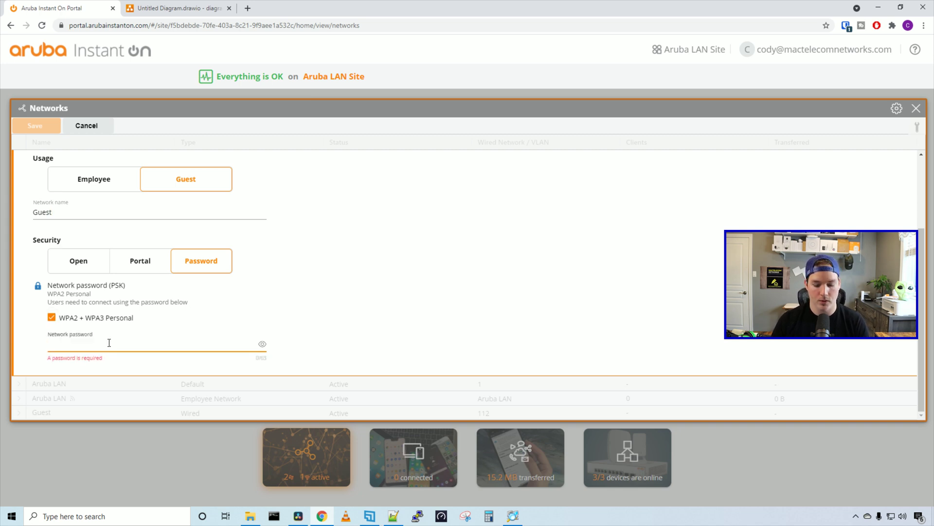
pyautogui.write('aa')
pyautogui.scroll(2, 136, 181)
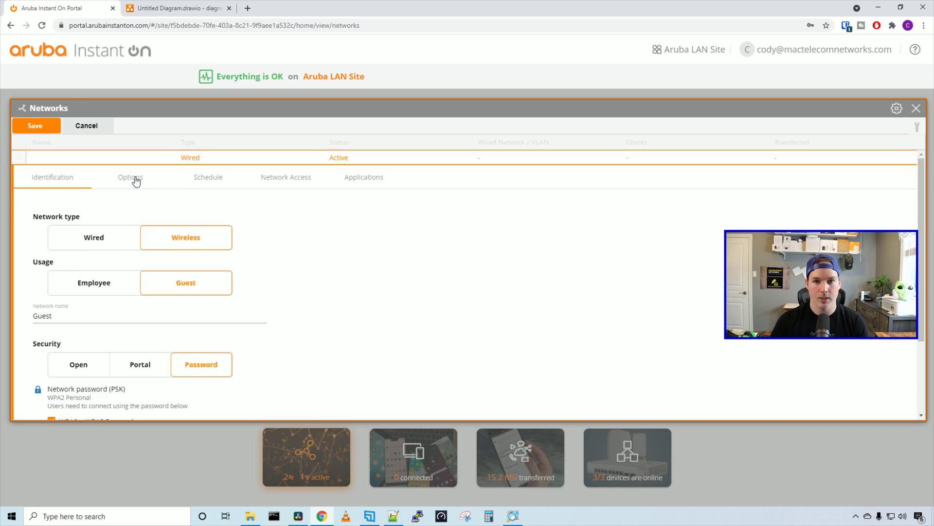
# Step: Turn on bandwidth limiting and cap each Guest Wi-Fi client at 10 Mbps
pyautogui.click(136, 180)
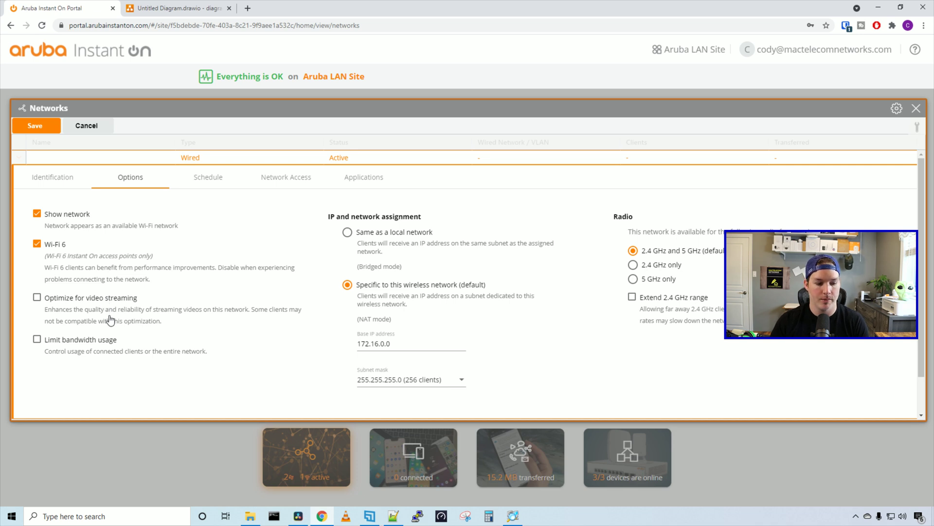
pyautogui.click(37, 340)
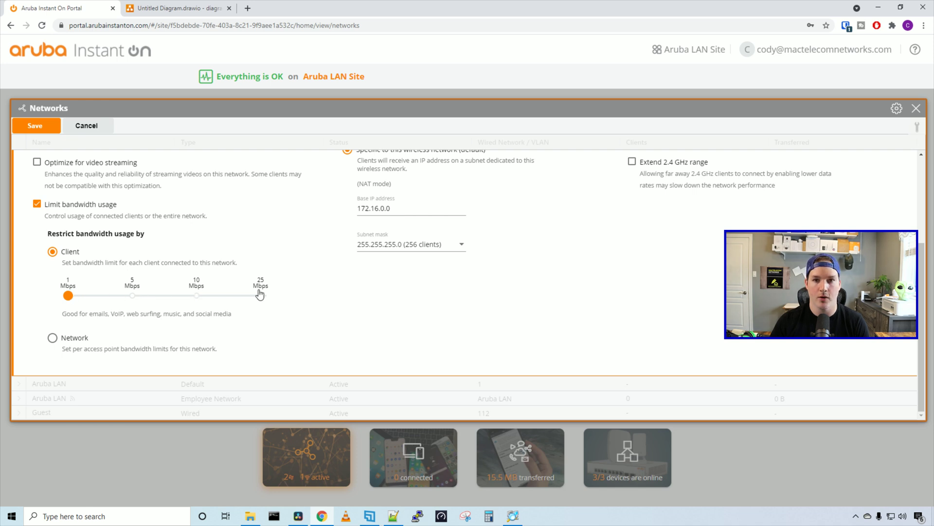
pyautogui.click(198, 298)
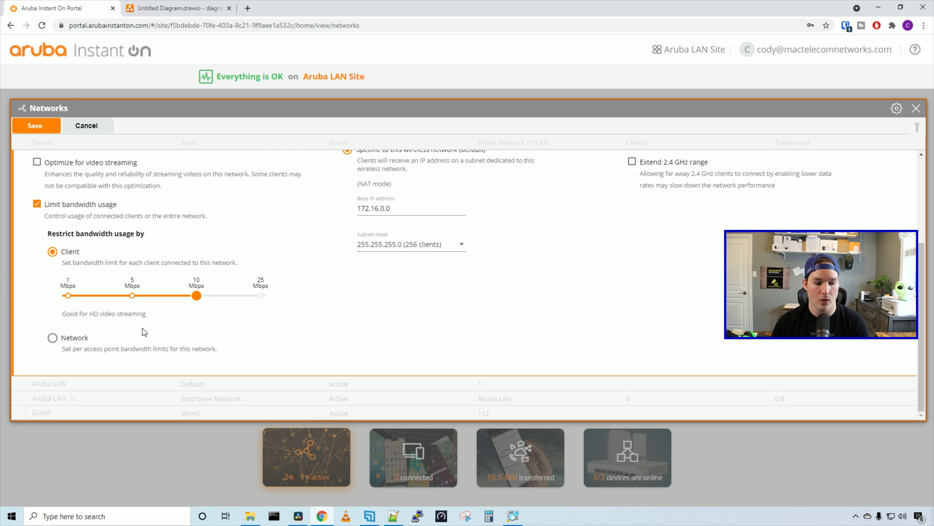
pyautogui.click(52, 338)
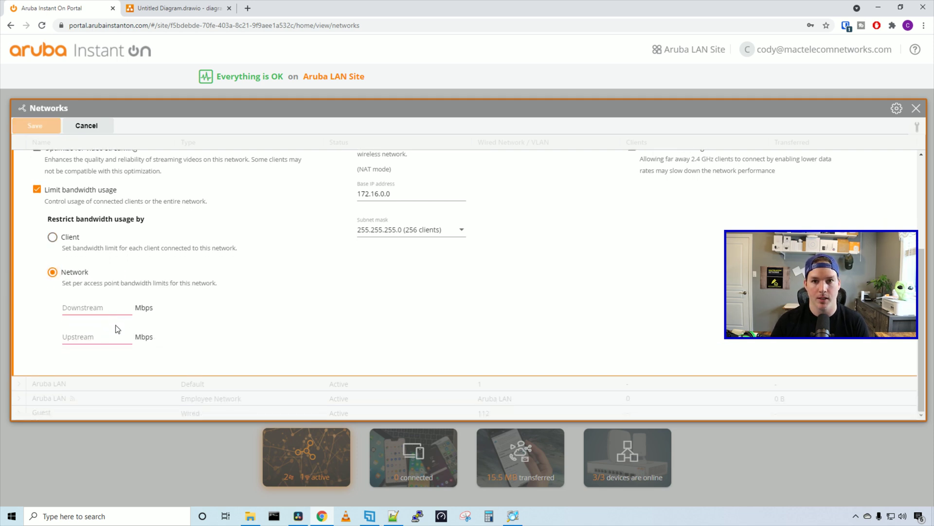
pyautogui.click(52, 237)
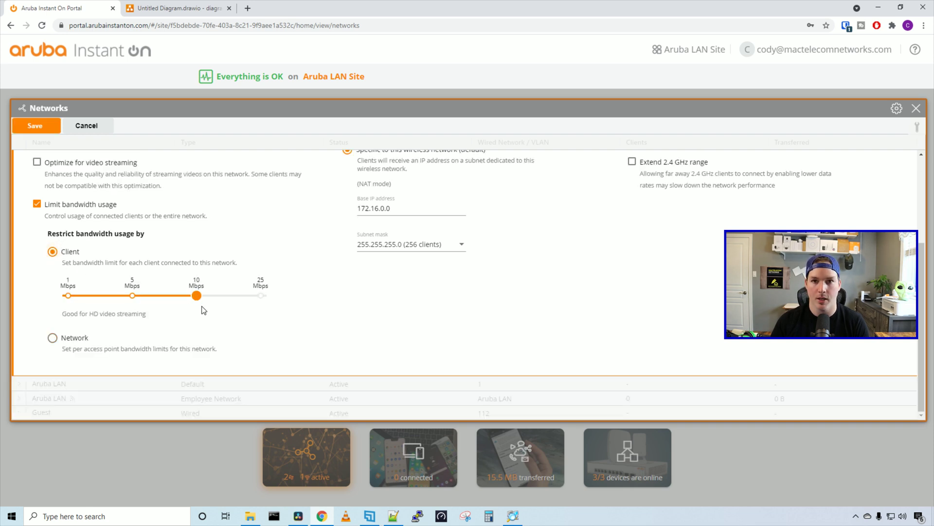
# Step: Bridge wireless clients onto the same local network, choosing the wired Guest network
pyautogui.scroll(3, 210, 319)
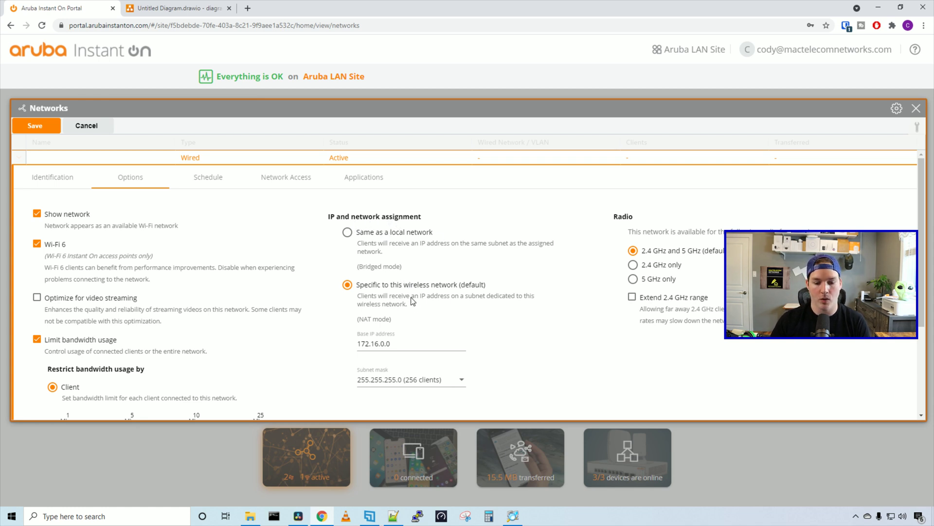
pyautogui.click(347, 233)
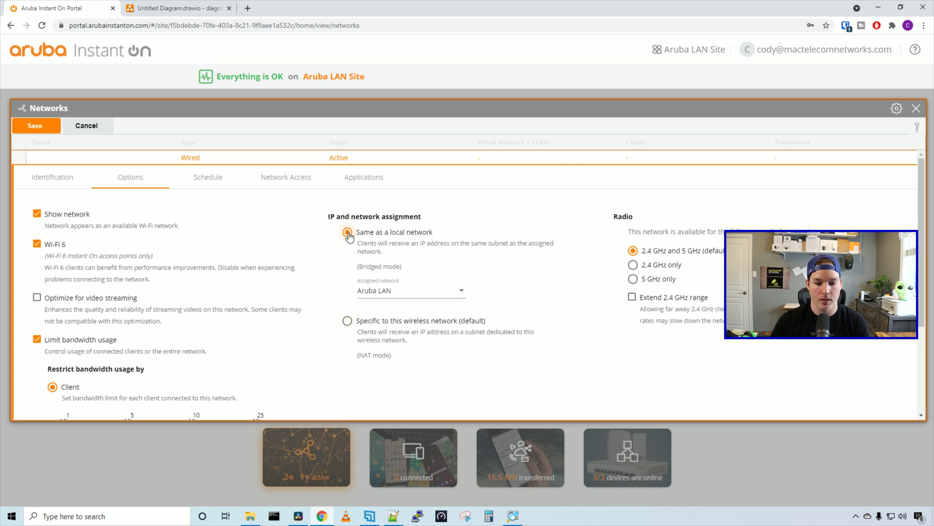
pyautogui.click(395, 302)
pyautogui.click(396, 307)
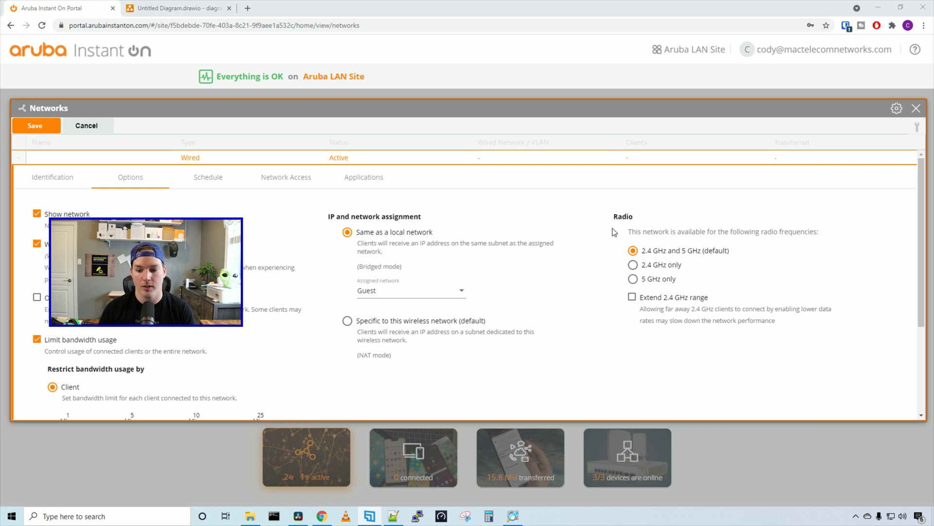
# Step: Try a weekly schedule with set hours, then remove it so access stays unrestricted
pyautogui.click(209, 192)
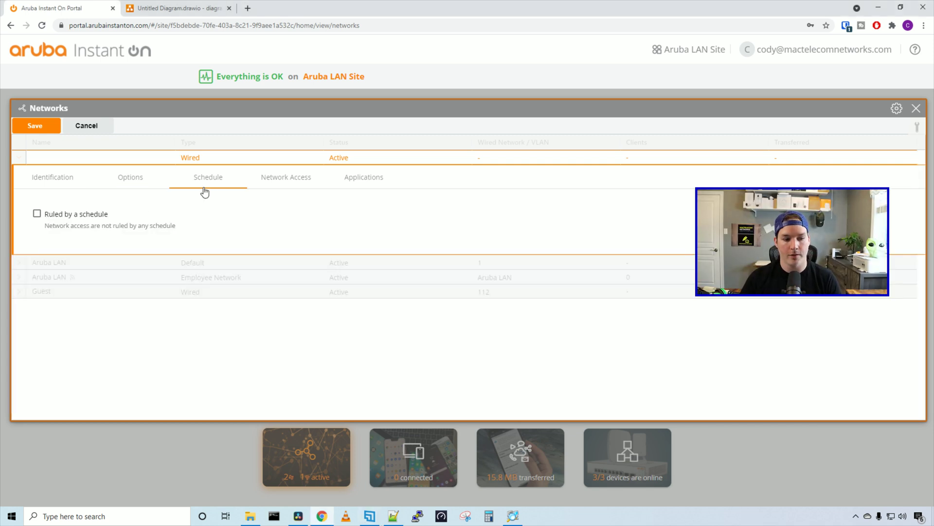
pyautogui.click(37, 213)
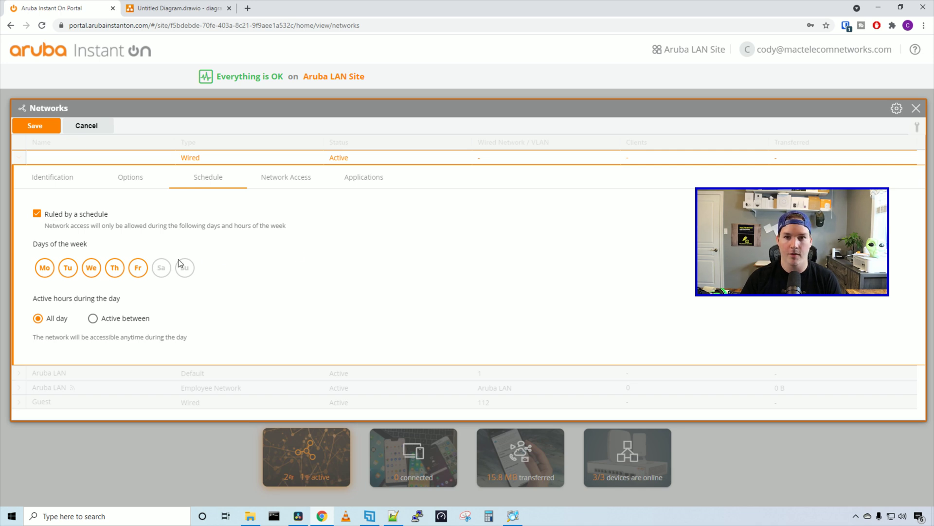
pyautogui.click(96, 318)
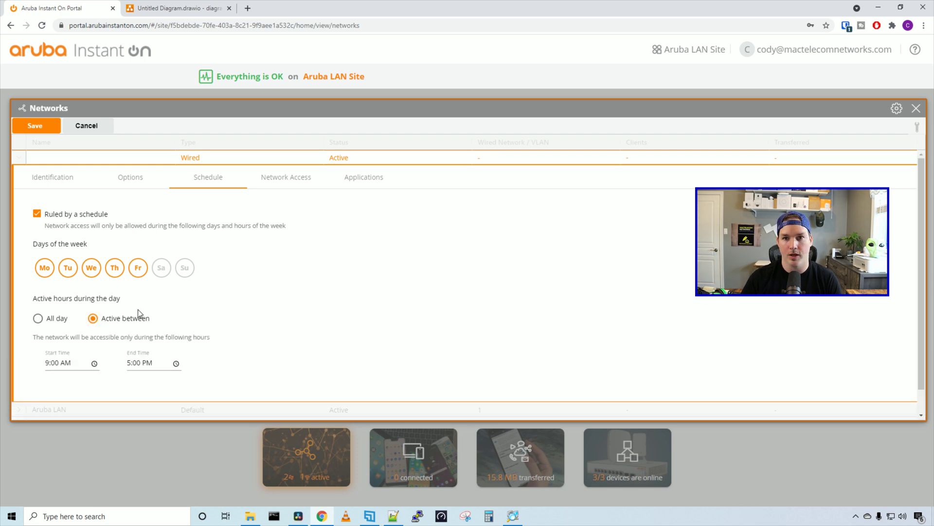
pyautogui.click(37, 213)
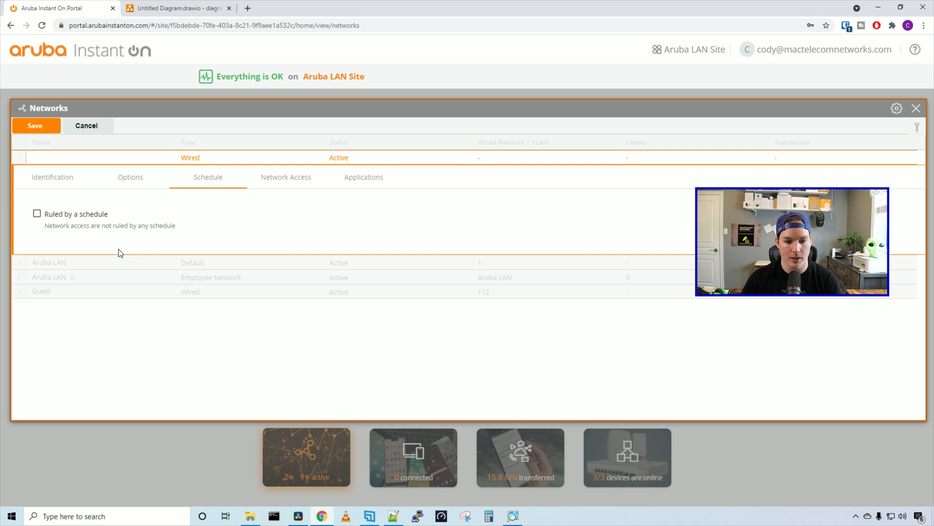
pyautogui.click(284, 178)
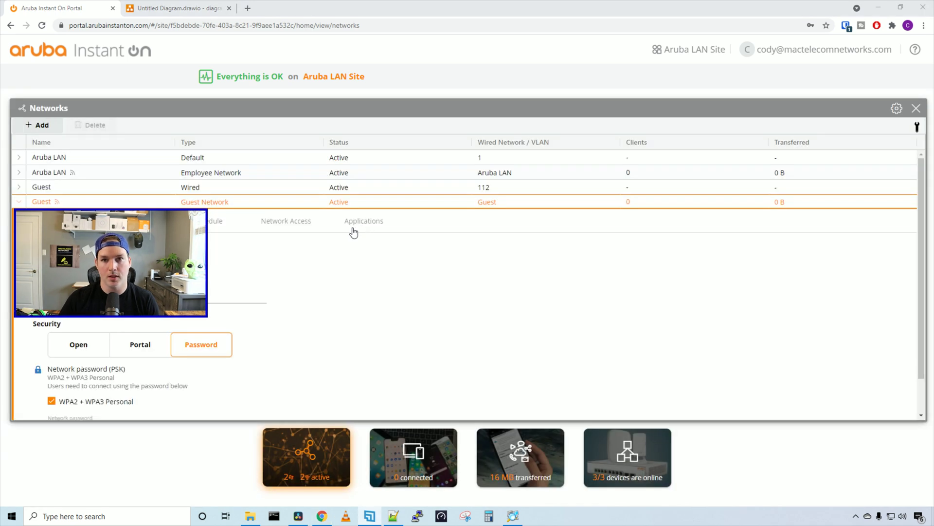
# Step: Check the Guest application categories, blocking then re-allowing Adult content so all stay allowed
pyautogui.click(365, 229)
pyautogui.scroll(-1, 366, 232)
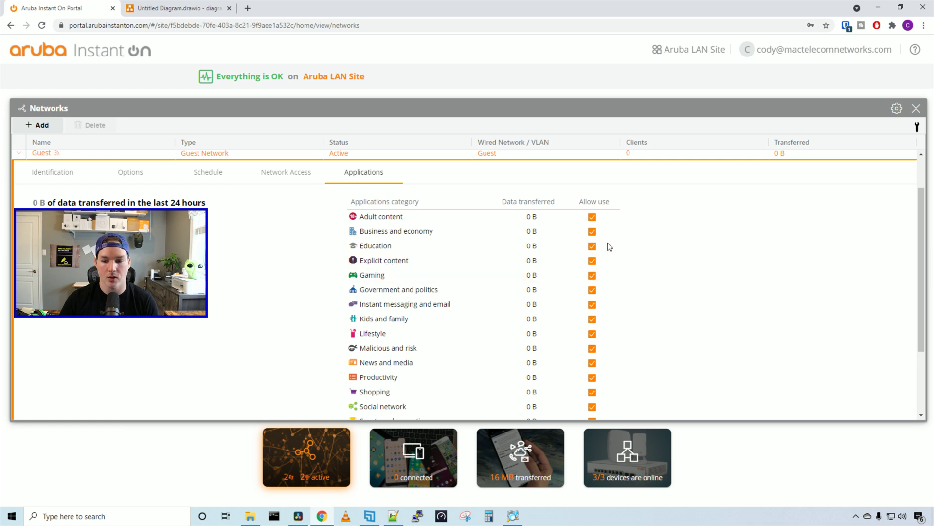
pyautogui.click(592, 220)
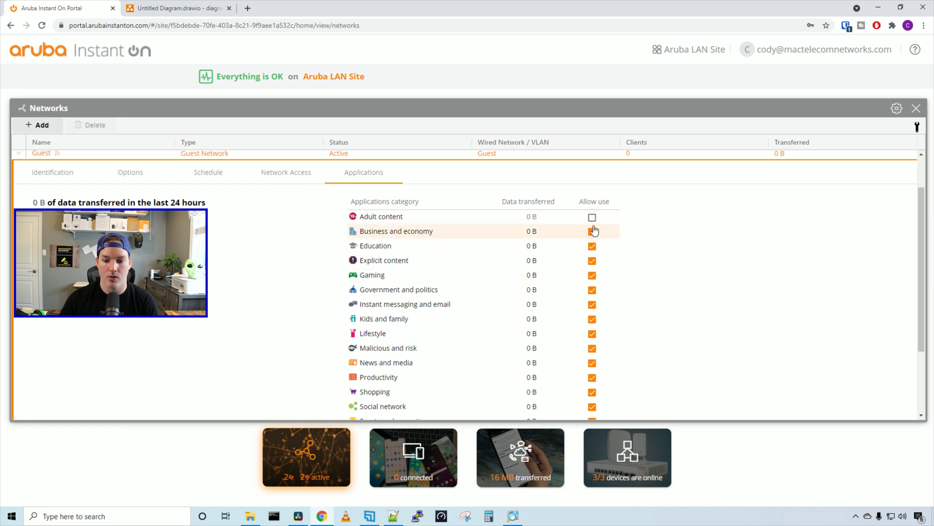
pyautogui.click(592, 218)
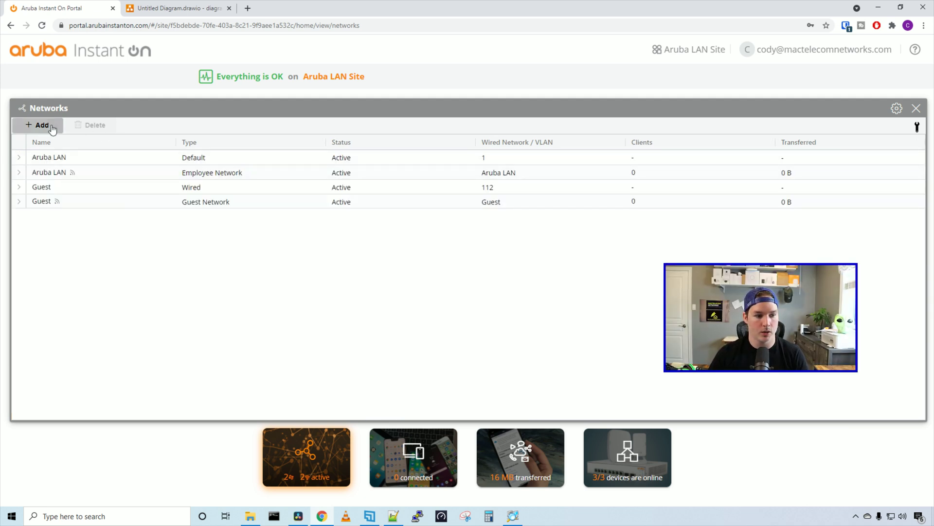
# Step: Start a new wired network named Staff on VLAN 113
pyautogui.click(42, 125)
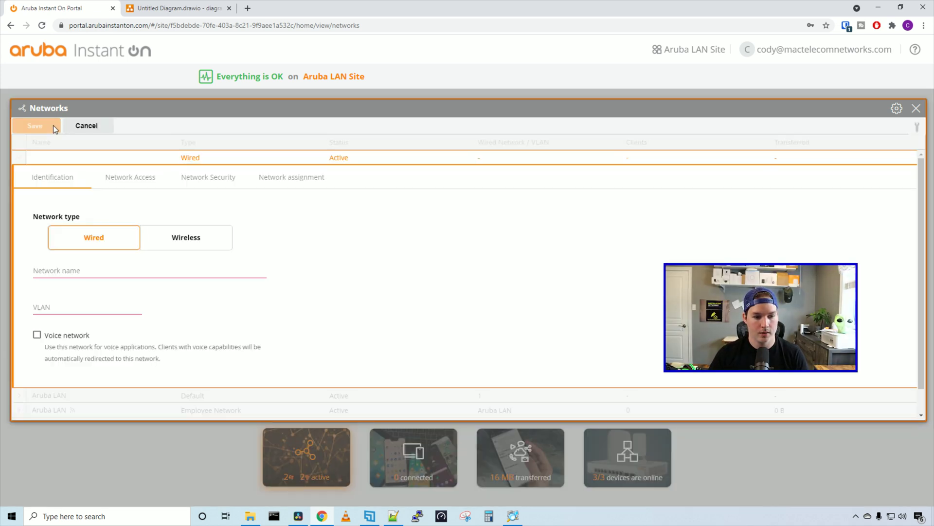
pyautogui.click(83, 271)
pyautogui.write('Staff')
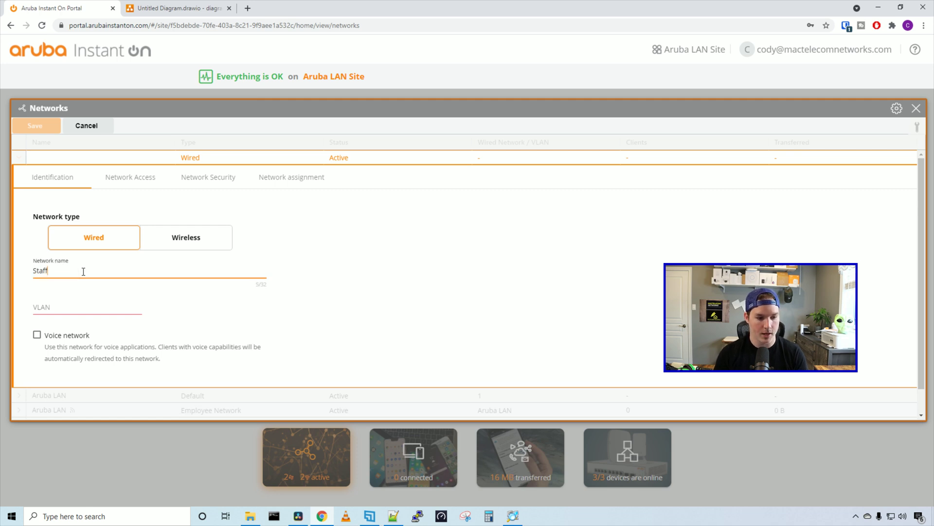
pyautogui.click(70, 302)
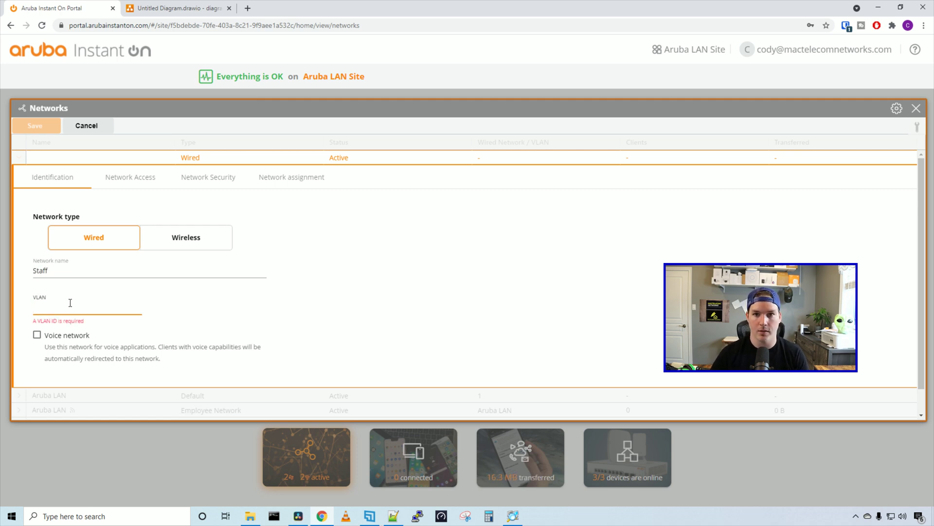
pyautogui.write('113')
pyautogui.click(130, 176)
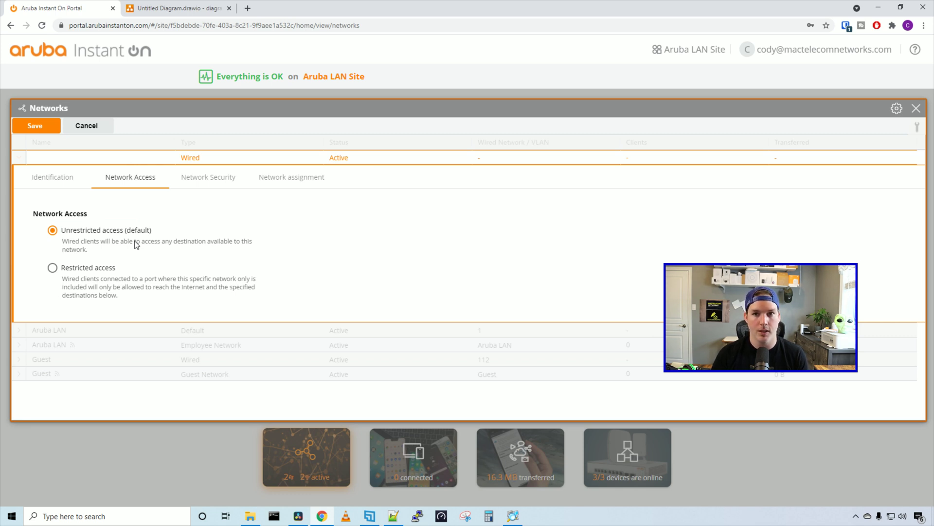
# Step: Enable network security protections for Staff and tag it on all switch ports
pyautogui.click(184, 181)
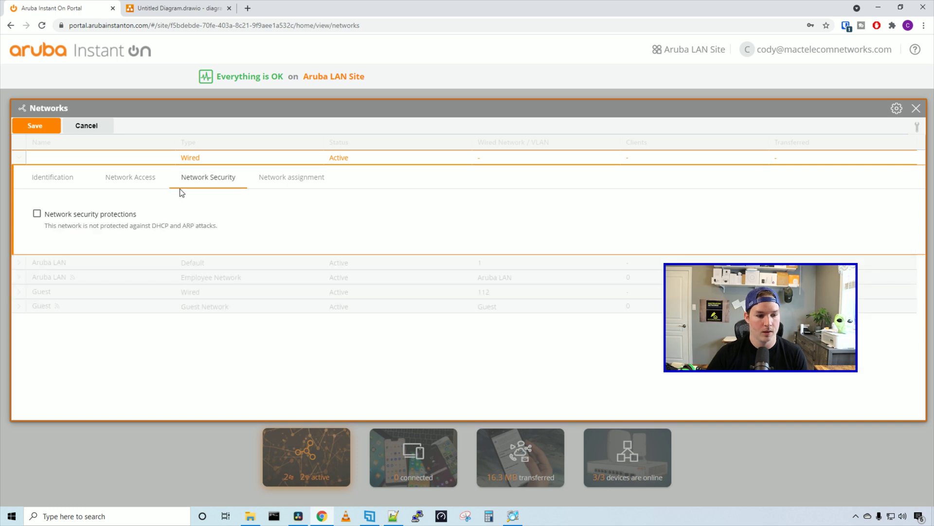
pyautogui.click(37, 214)
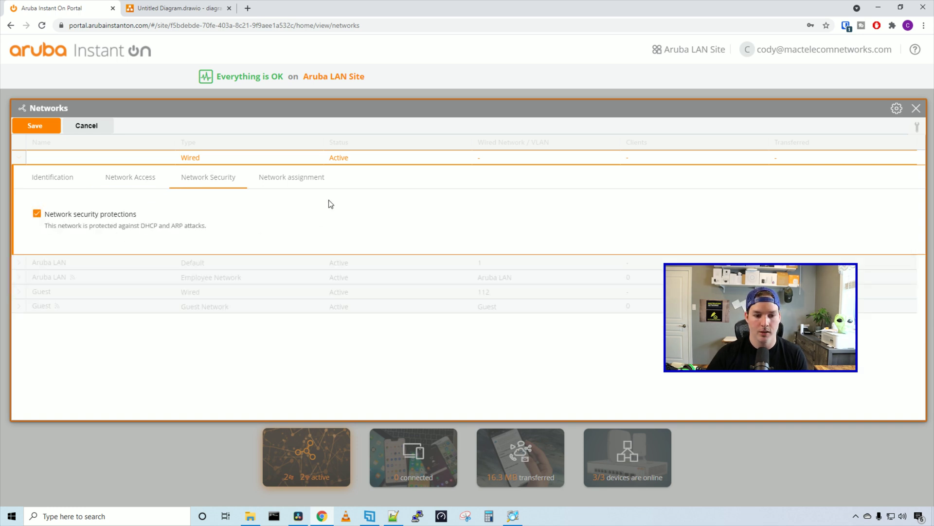
pyautogui.click(312, 180)
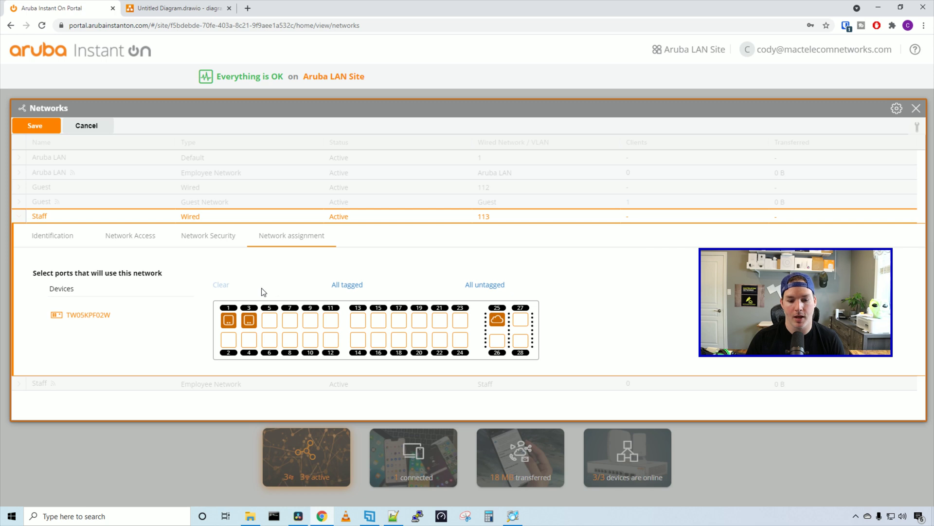
pyautogui.click(347, 286)
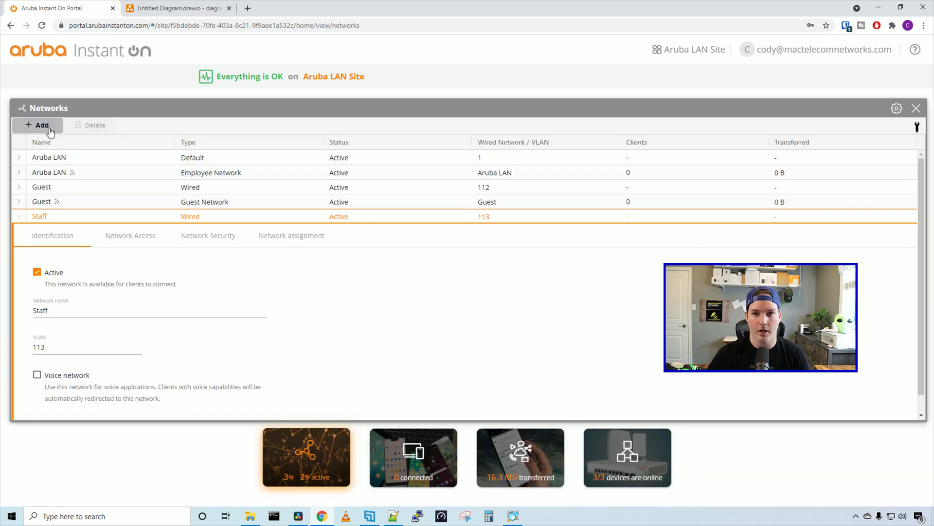
# Step: Start a new wireless network named Staff
pyautogui.click(42, 125)
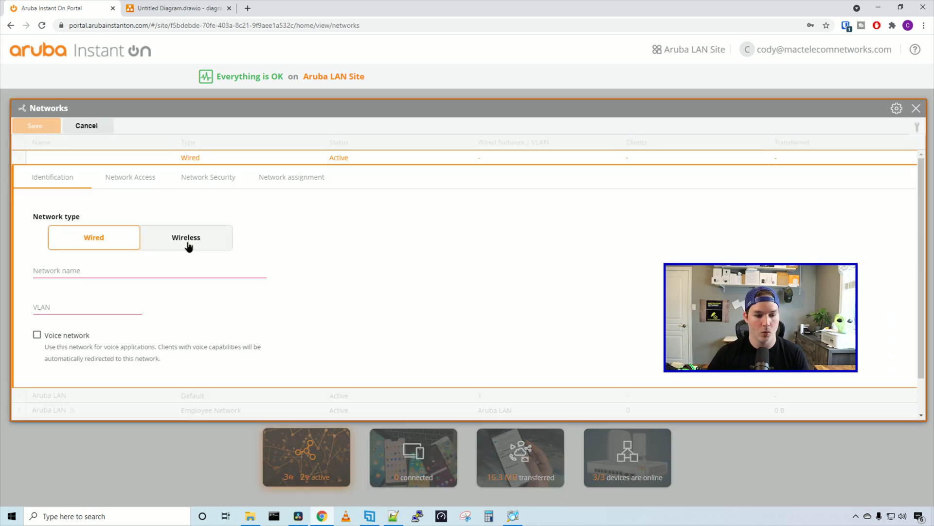
pyautogui.click(188, 247)
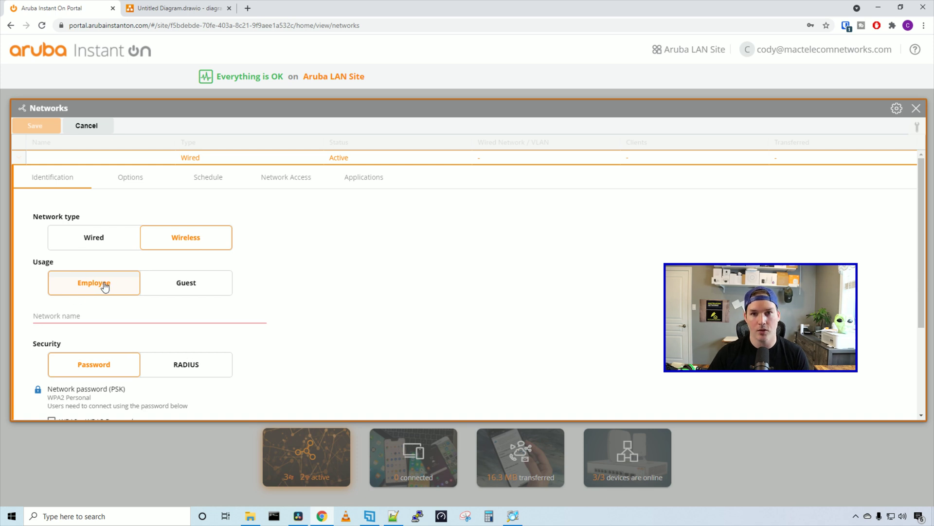
pyautogui.click(71, 317)
pyautogui.write('Staff')
# Step: Secure the Staff Wi-Fi with WPA2 + WPA3 Personal and a password
pyautogui.scroll(-3, 73, 318)
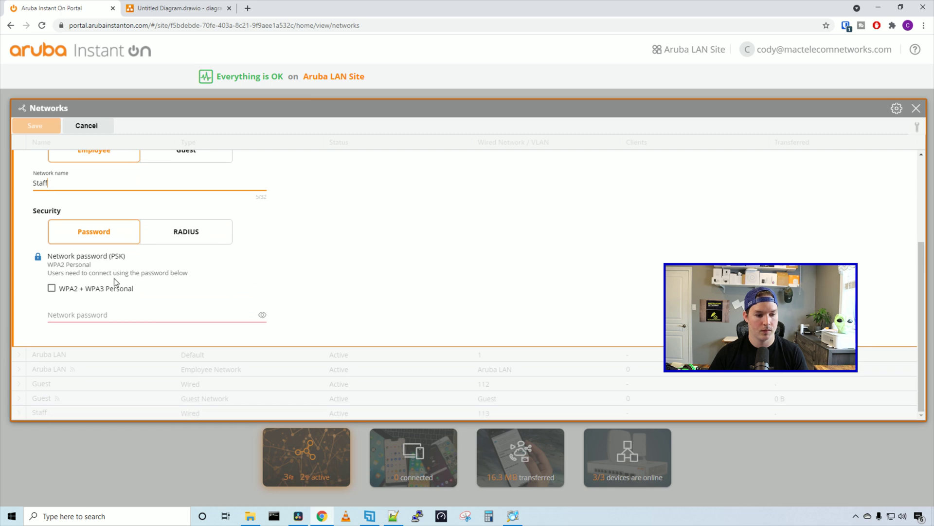
pyautogui.click(51, 290)
pyautogui.click(101, 314)
pyautogui.write('••••••••')
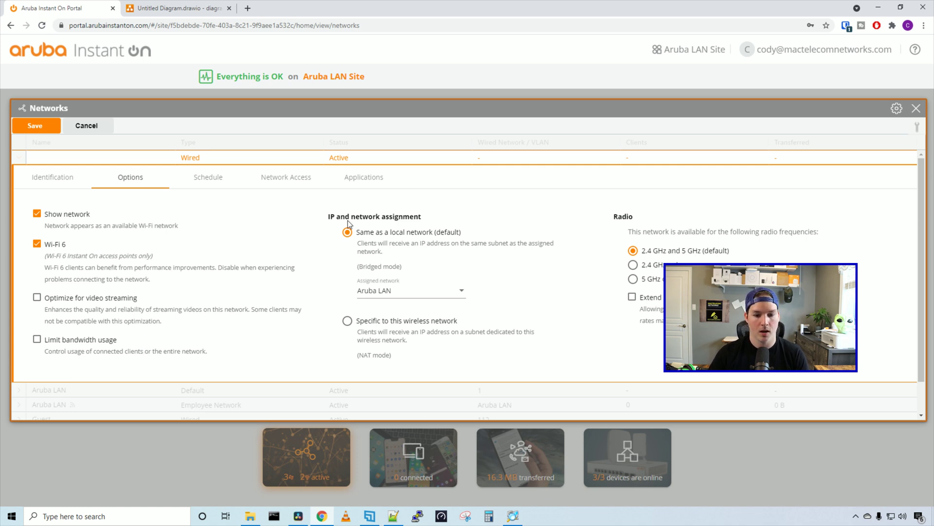
# Step: Assign the Staff Wi-Fi to the Staff network, review its remaining tabs, and save it
pyautogui.click(431, 296)
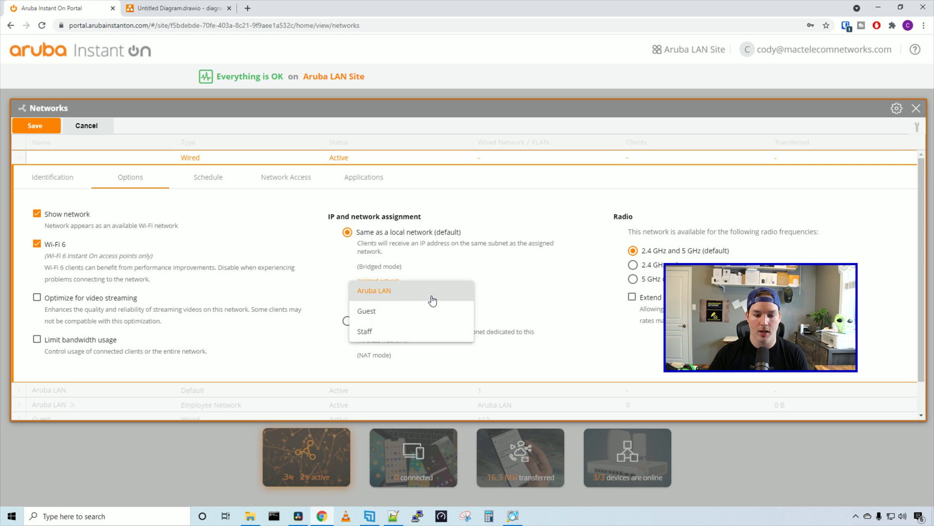
pyautogui.click(375, 333)
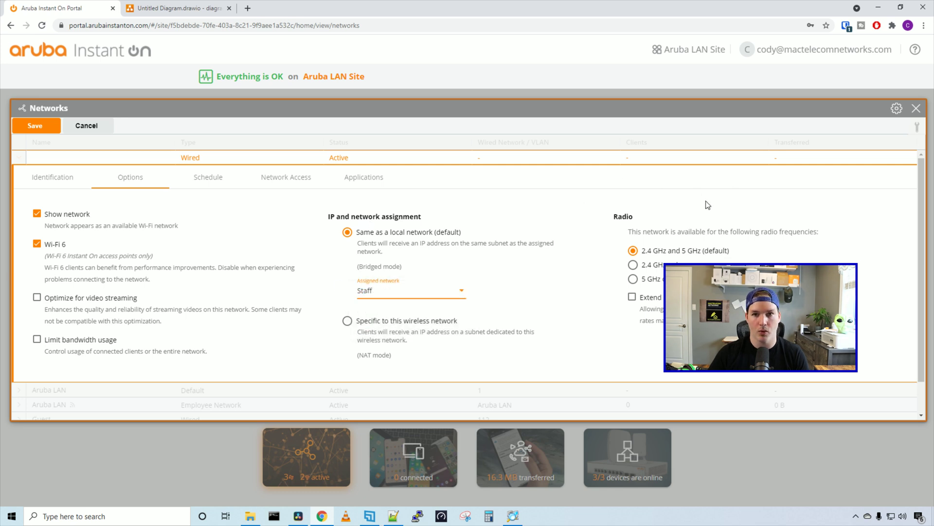
pyautogui.click(215, 181)
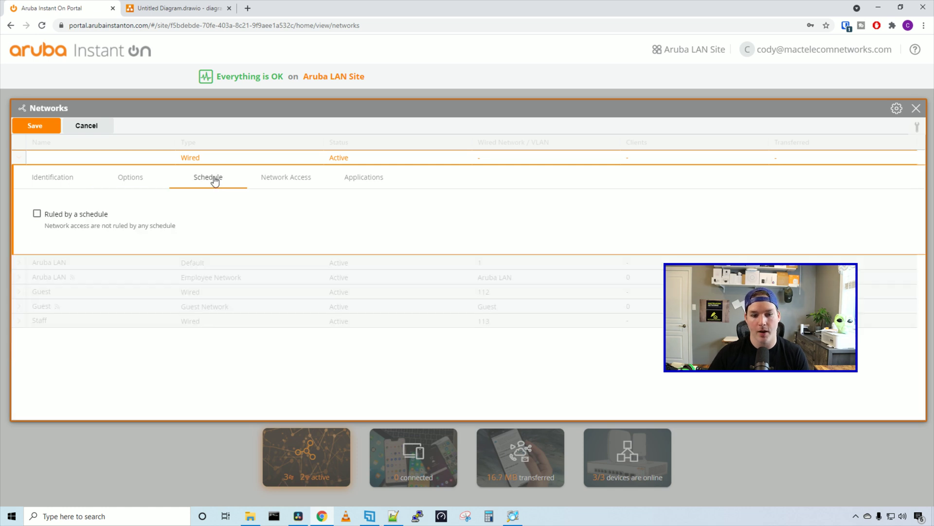
pyautogui.click(271, 180)
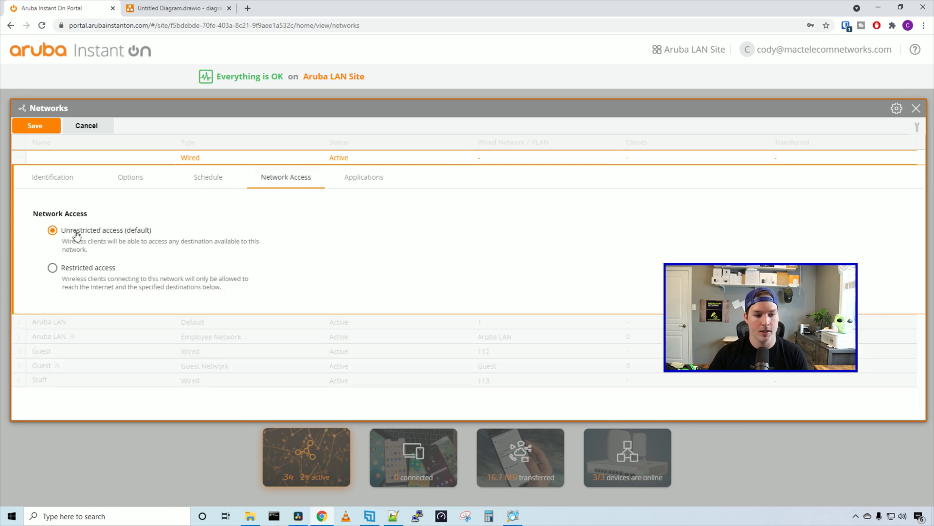
pyautogui.click(374, 181)
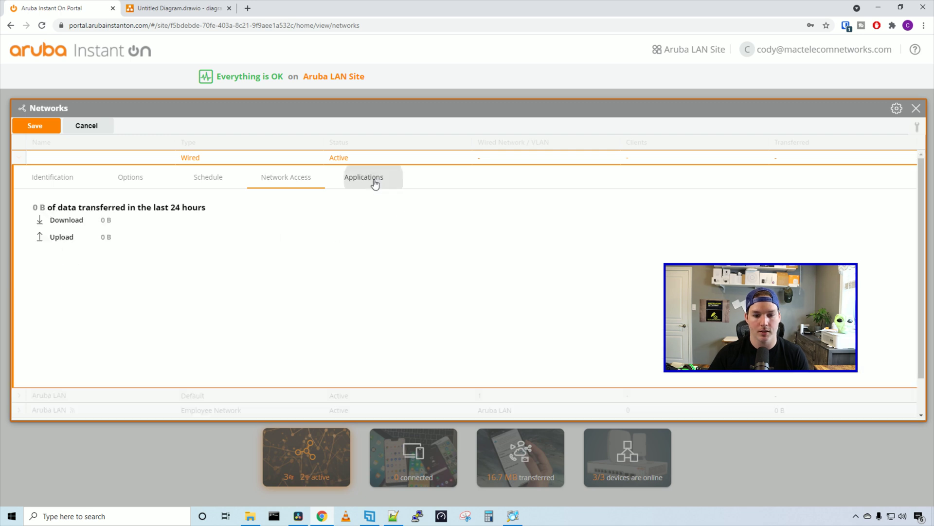
pyautogui.click(55, 130)
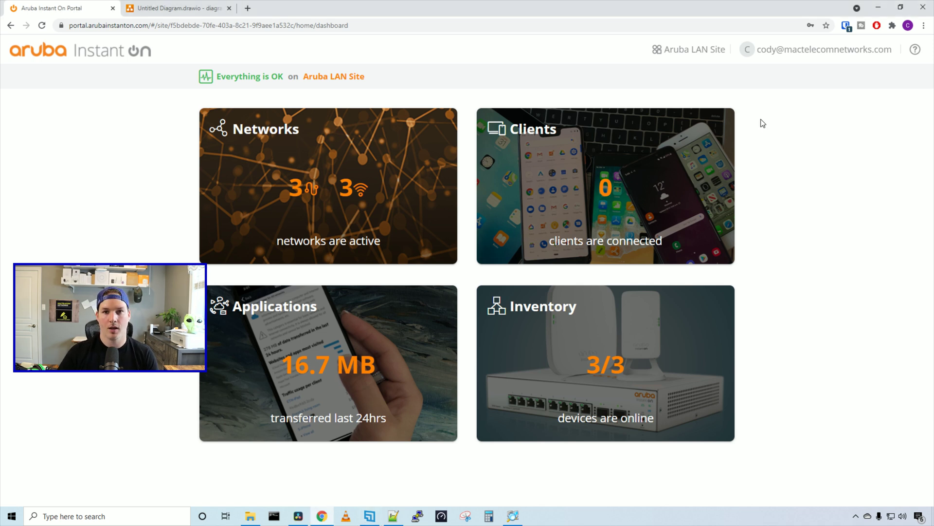
pyautogui.click(785, 49)
pyautogui.click(828, 75)
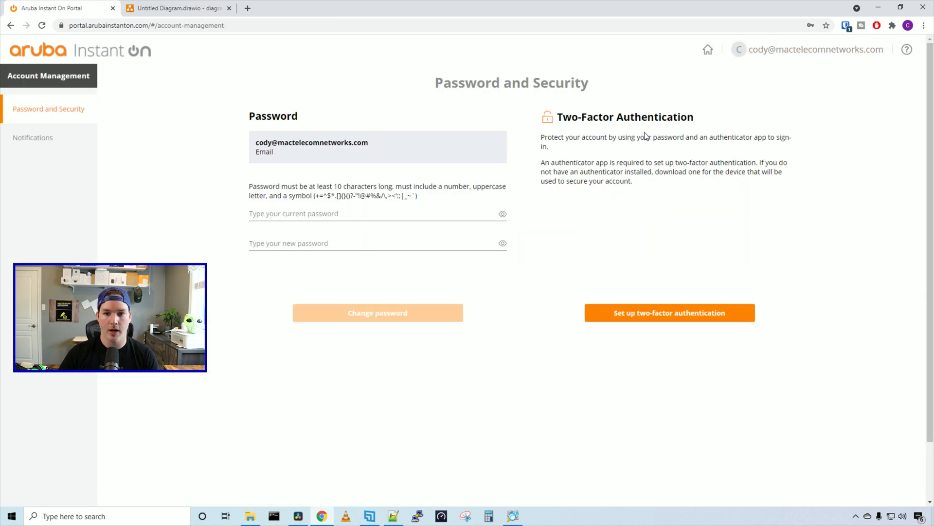
pyautogui.click(707, 314)
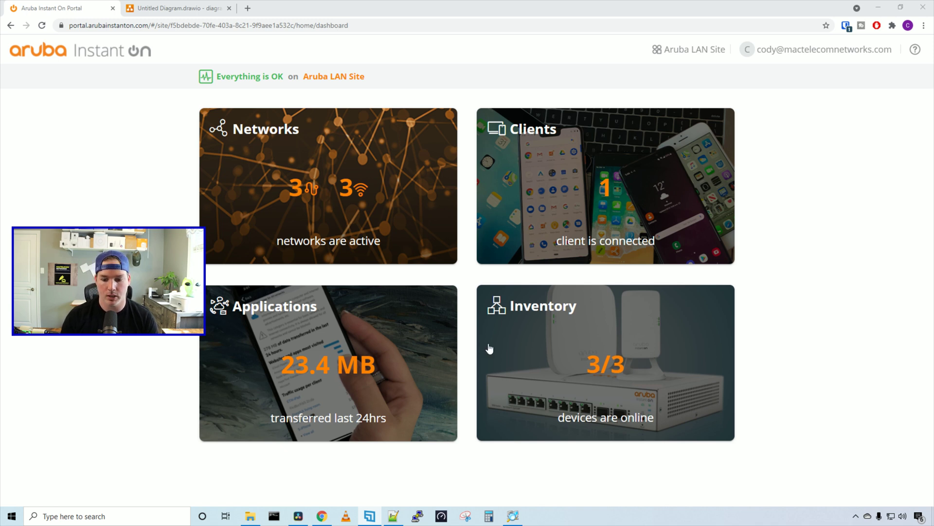
# Step: In Inventory, inspect the switch's port membership for the Guest and Staff networks
pyautogui.click(575, 337)
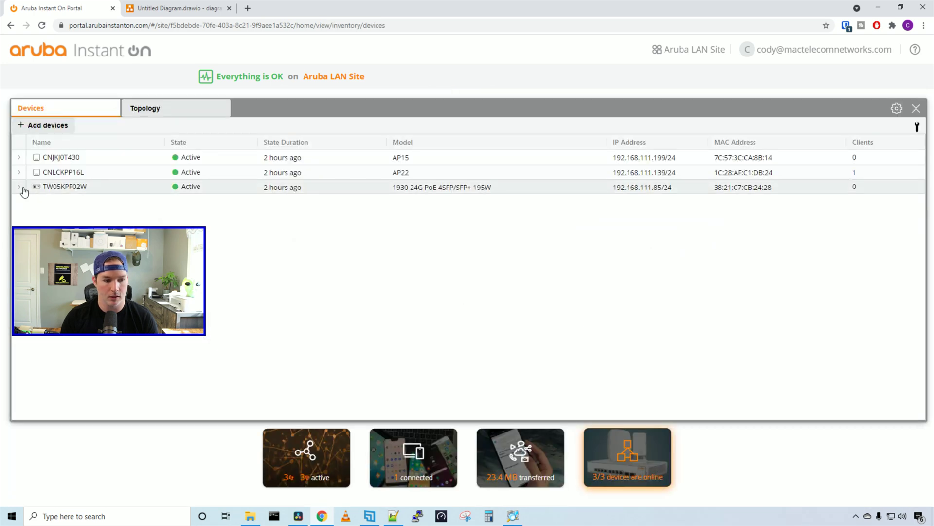
pyautogui.click(20, 188)
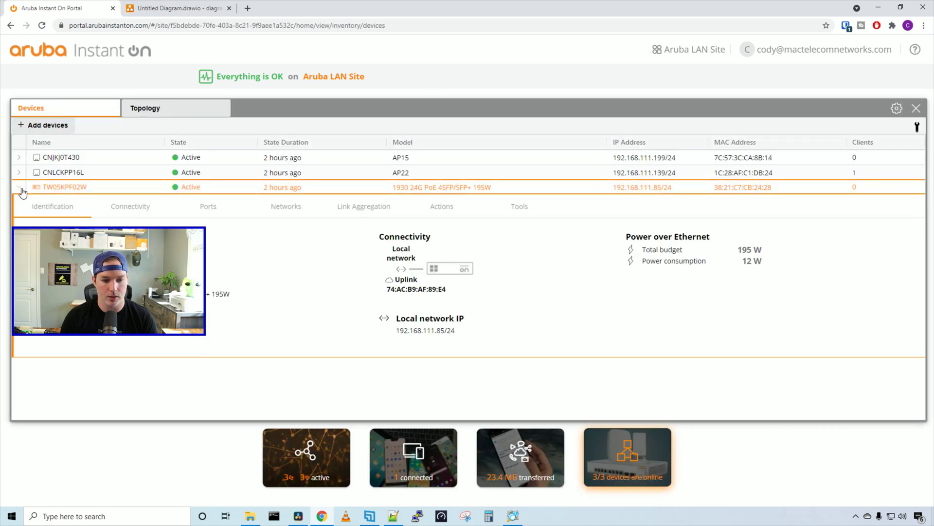
pyautogui.click(294, 208)
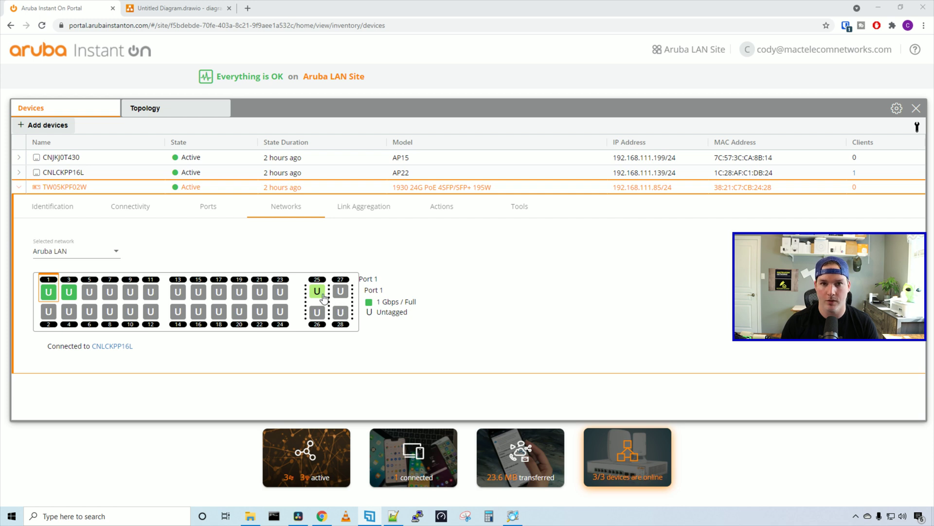
pyautogui.click(100, 252)
pyautogui.click(80, 268)
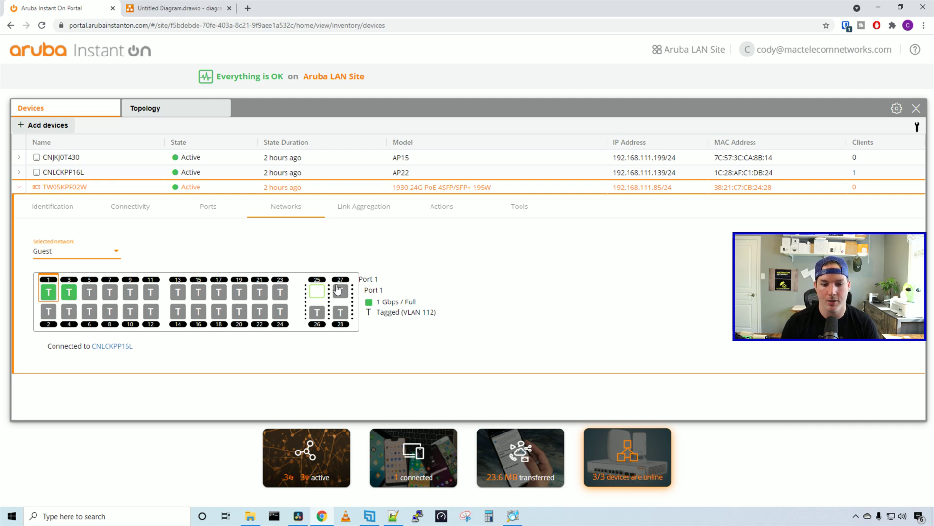
pyautogui.click(104, 254)
pyautogui.click(54, 271)
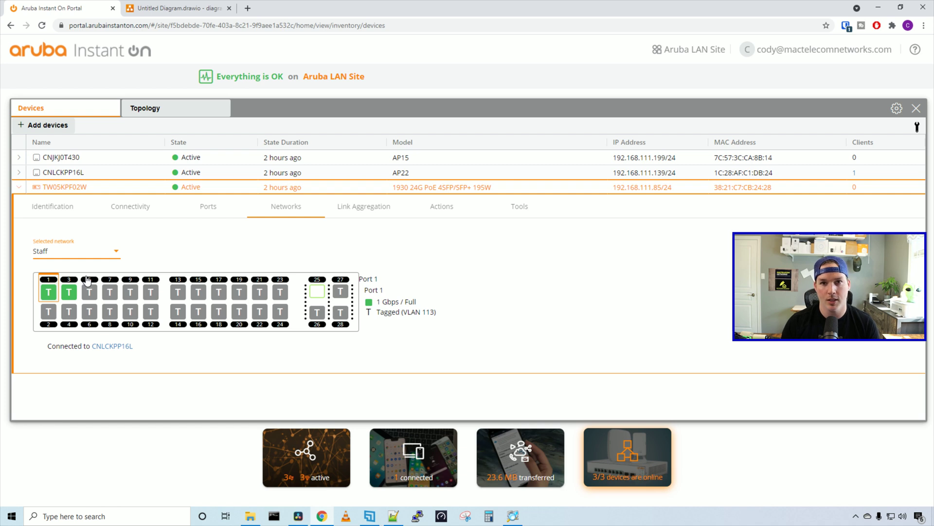
# Step: Tag Guest and Staff on uplink port 25
pyautogui.click(325, 294)
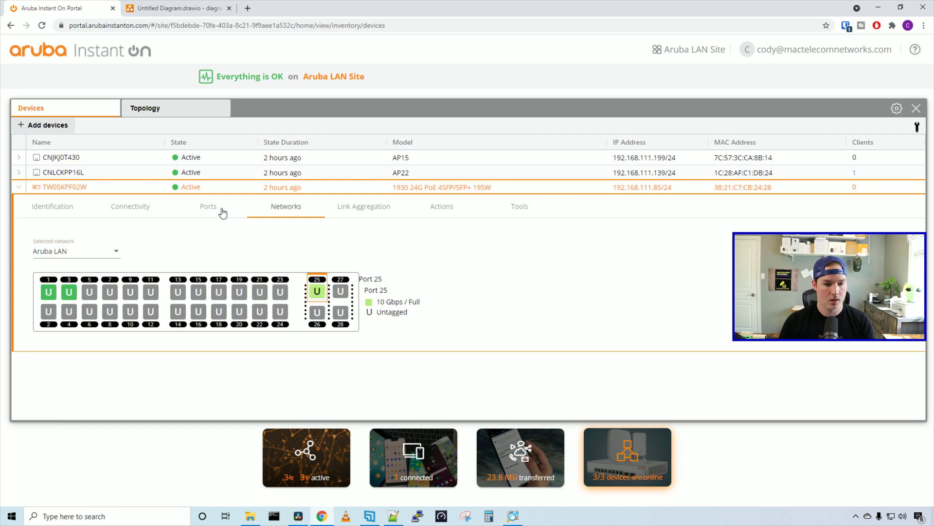
pyautogui.click(210, 209)
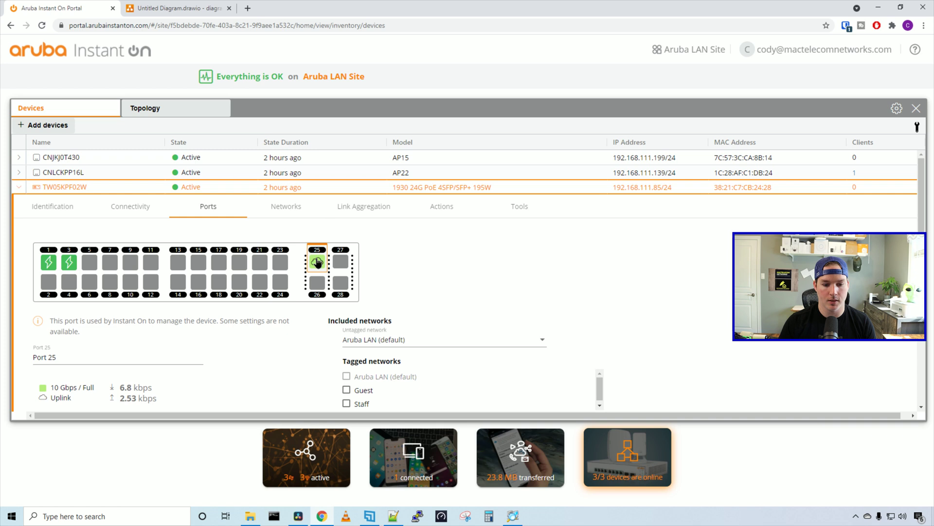
pyautogui.scroll(-2, 412, 302)
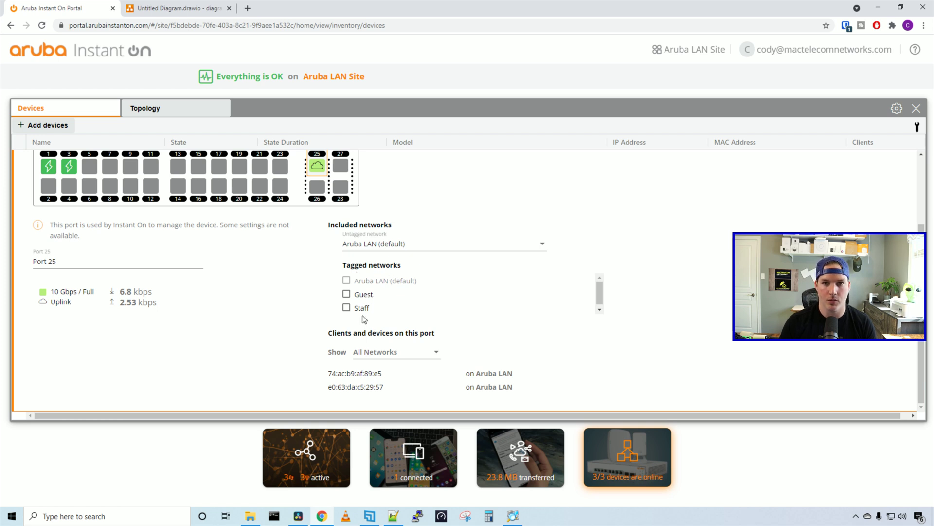
pyautogui.click(346, 294)
pyautogui.click(347, 307)
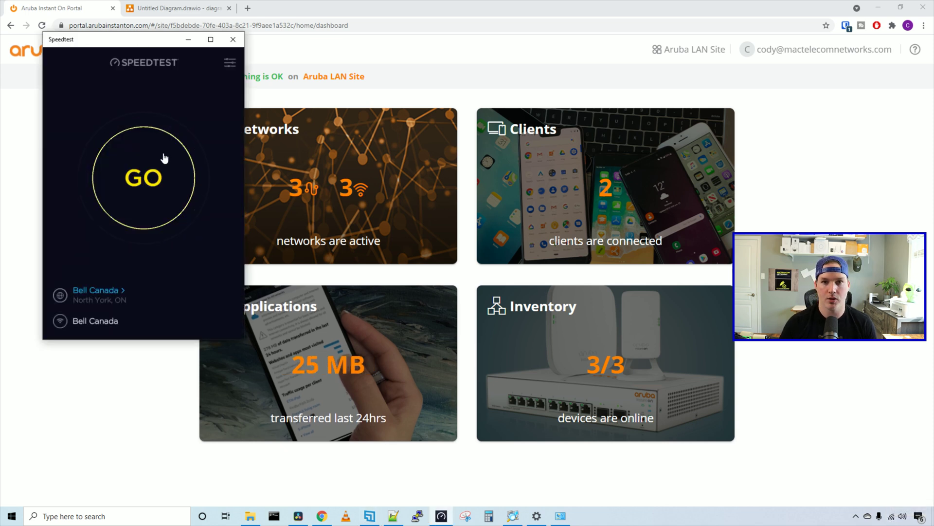
# Step: Run a Speedtest on the mirrored phone and wait for ping, download and upload results
pyautogui.click(168, 163)
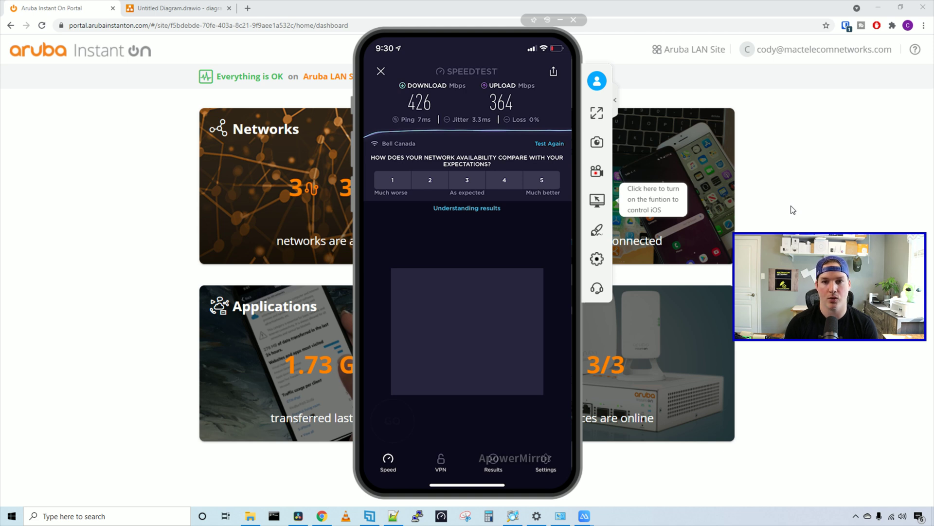
# Step: Close the ApowerMirror window with Alt+F4 to reveal the dashboard showing 2 connected clients
pyautogui.hotkey('alt', 'F4')
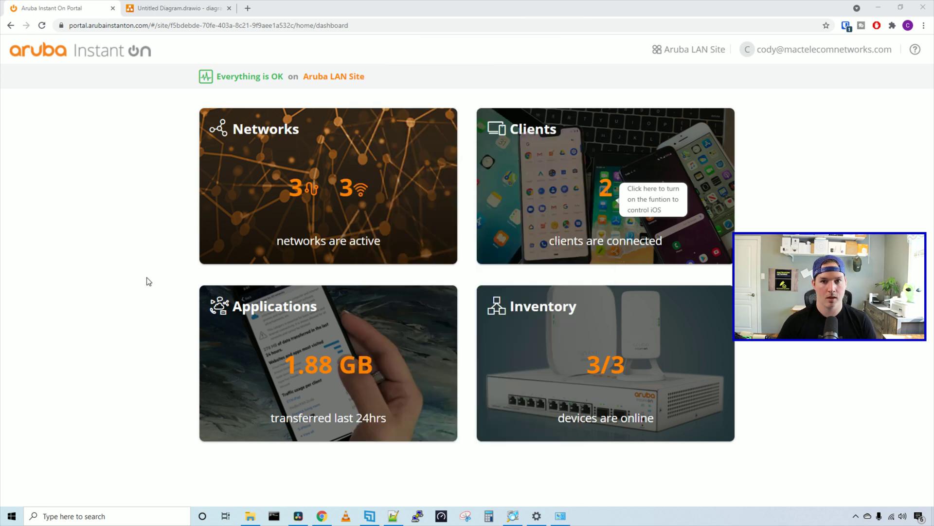